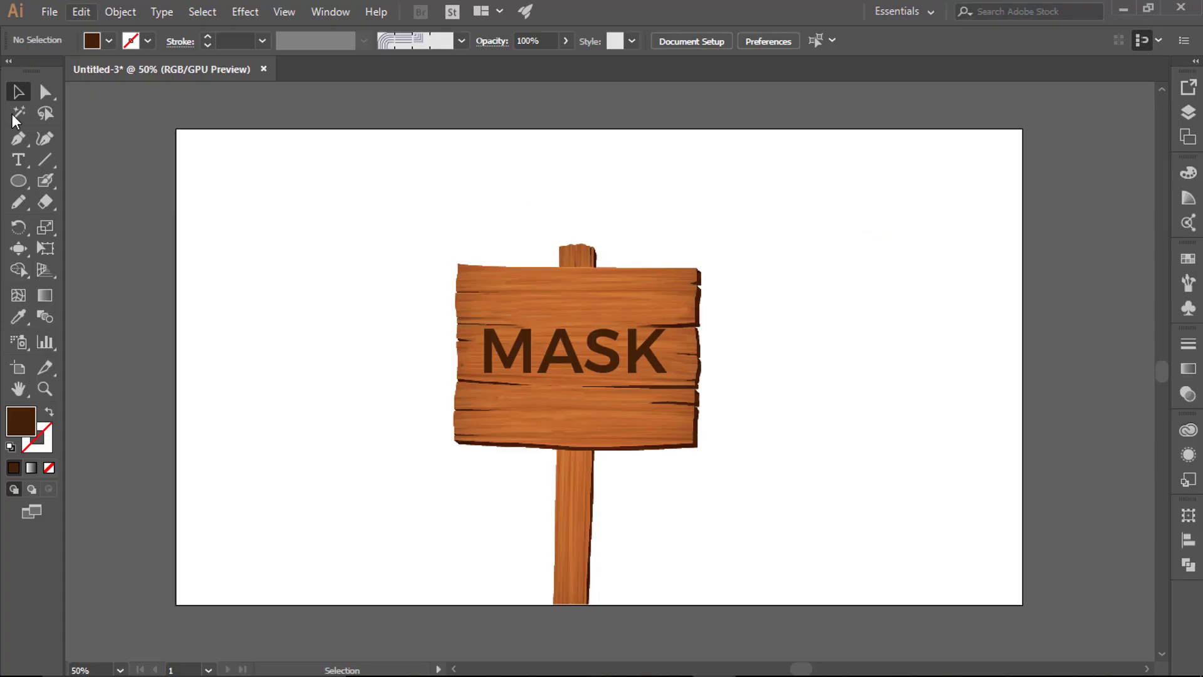
Place placeholder text above the signpost and give it a #0c0523 near-black violet-navy fill
left_click(22, 159)
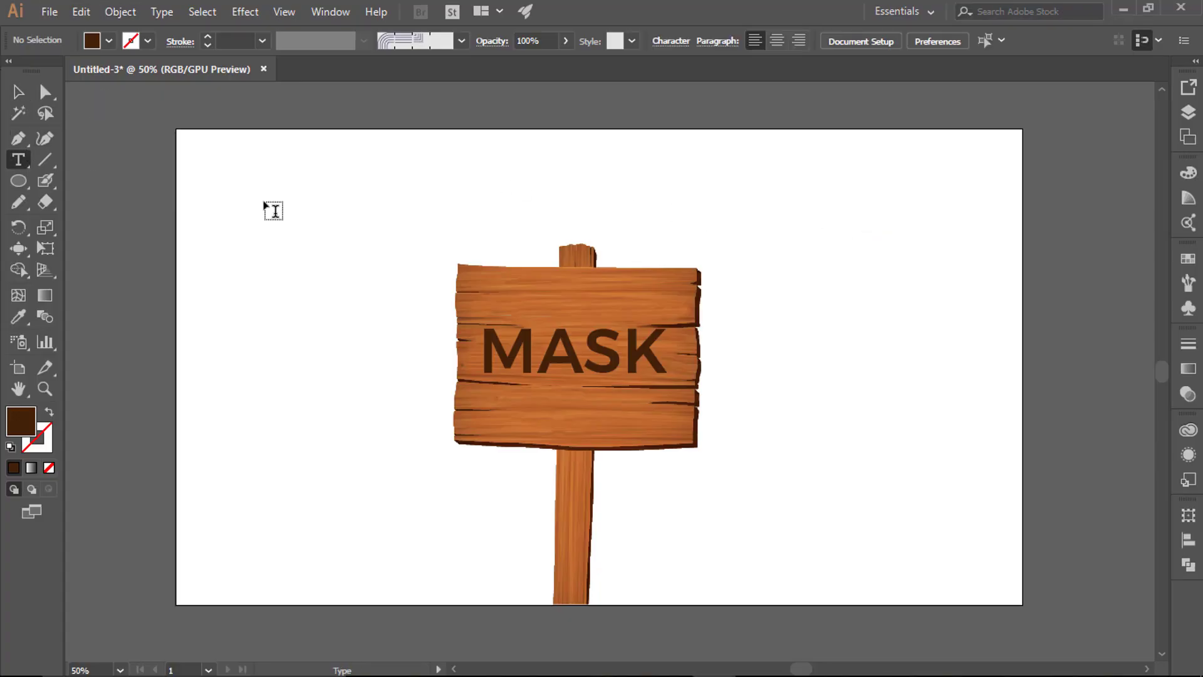
left_click(396, 211)
left_click(108, 42)
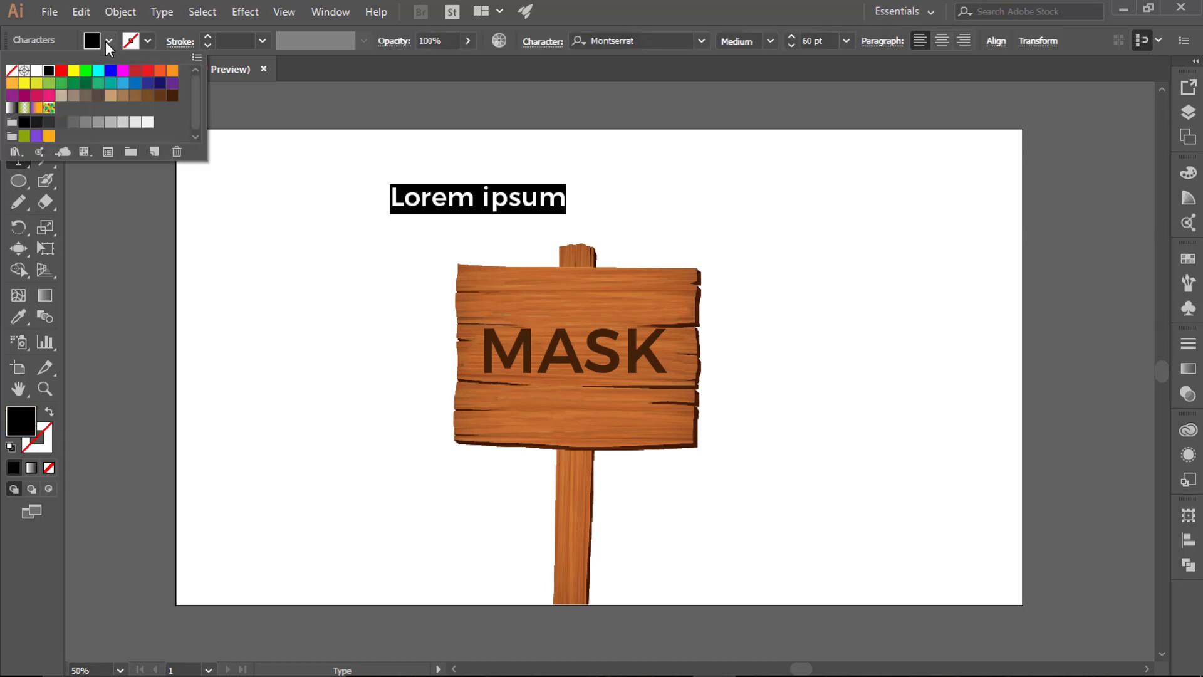
left_click(160, 83)
left_click(22, 418)
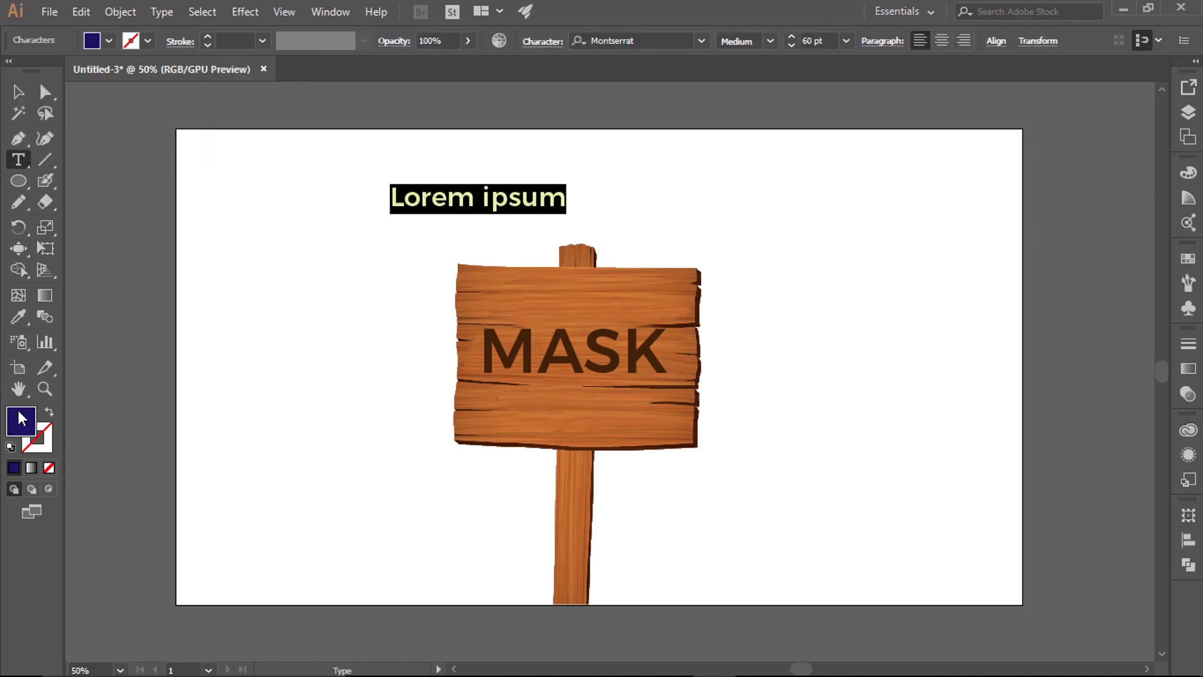
double_click(22, 418)
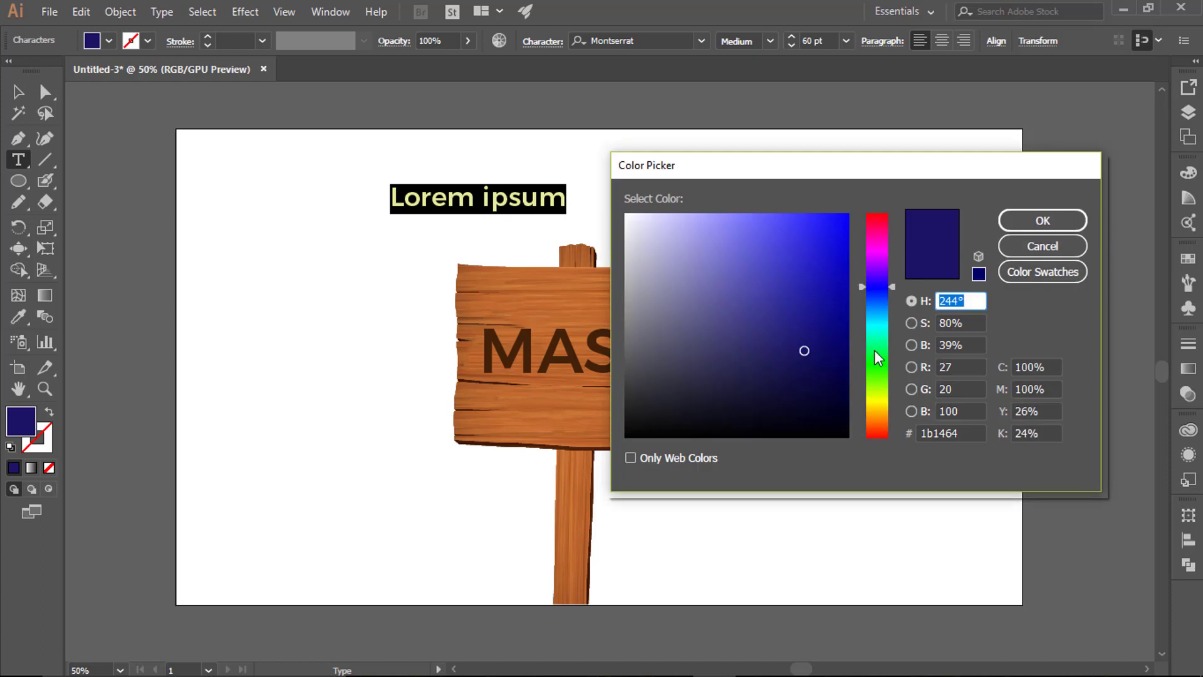
left_click_drag(817, 383, 818, 405)
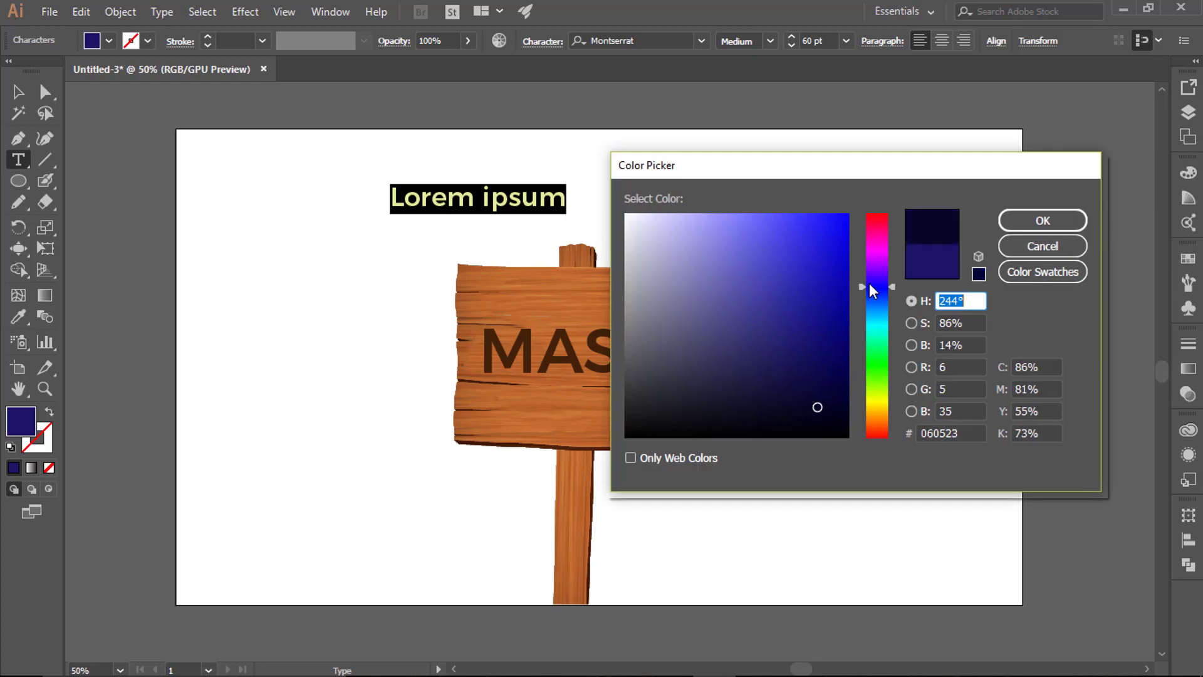
left_click_drag(857, 287, 860, 279)
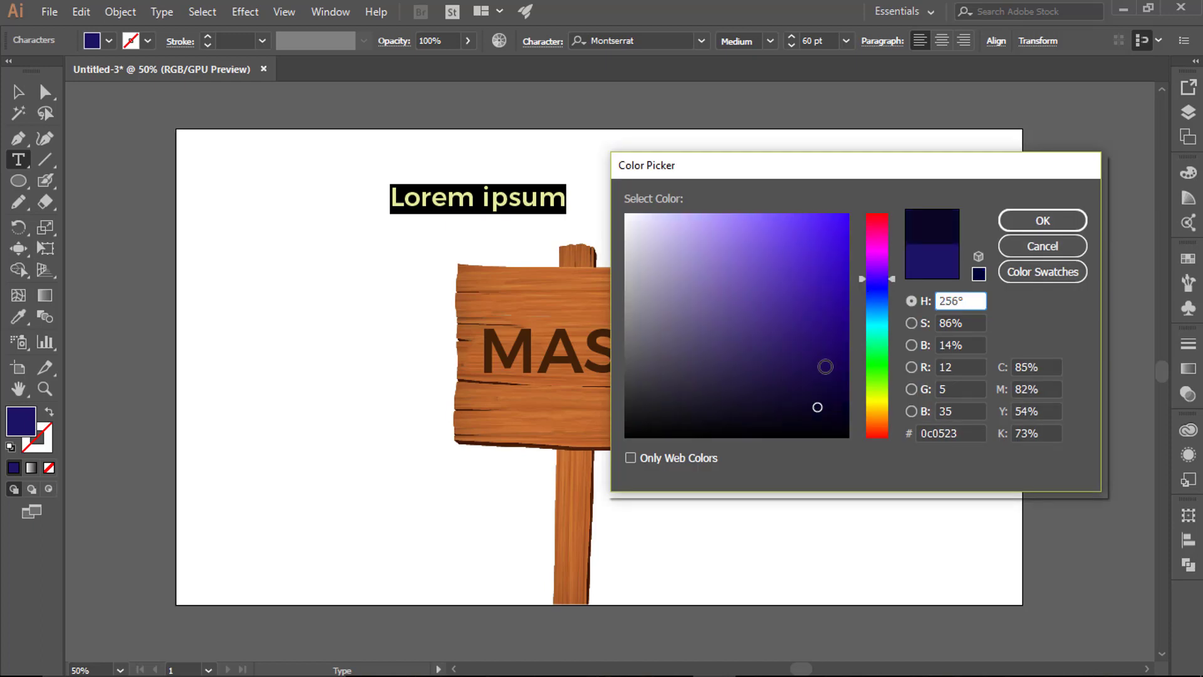
left_click(1023, 220)
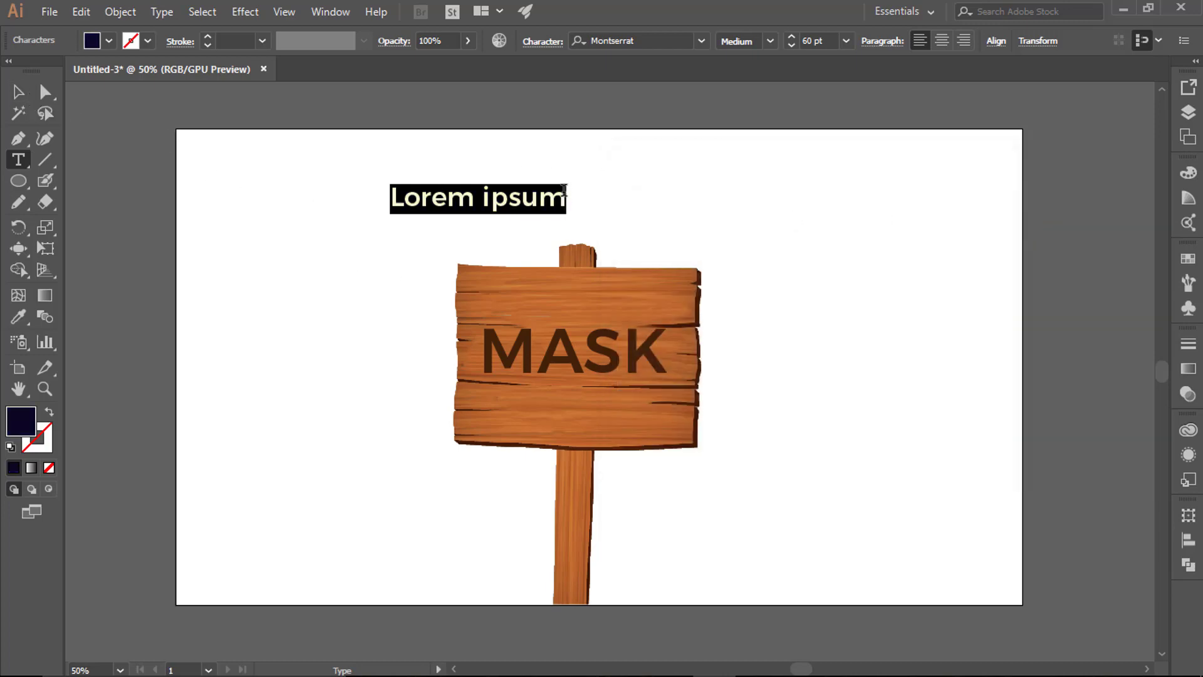
Change the text to BOARD, then enlarge and position it so it overlaps the sign's top
type("B")
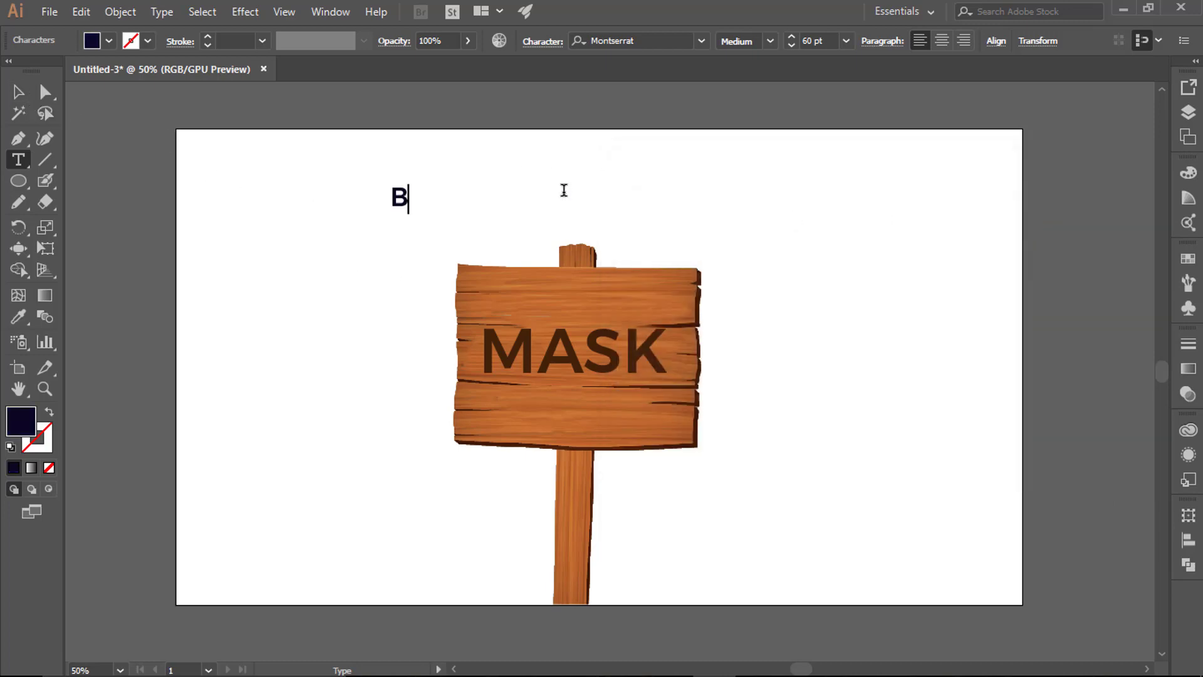
type("OARD")
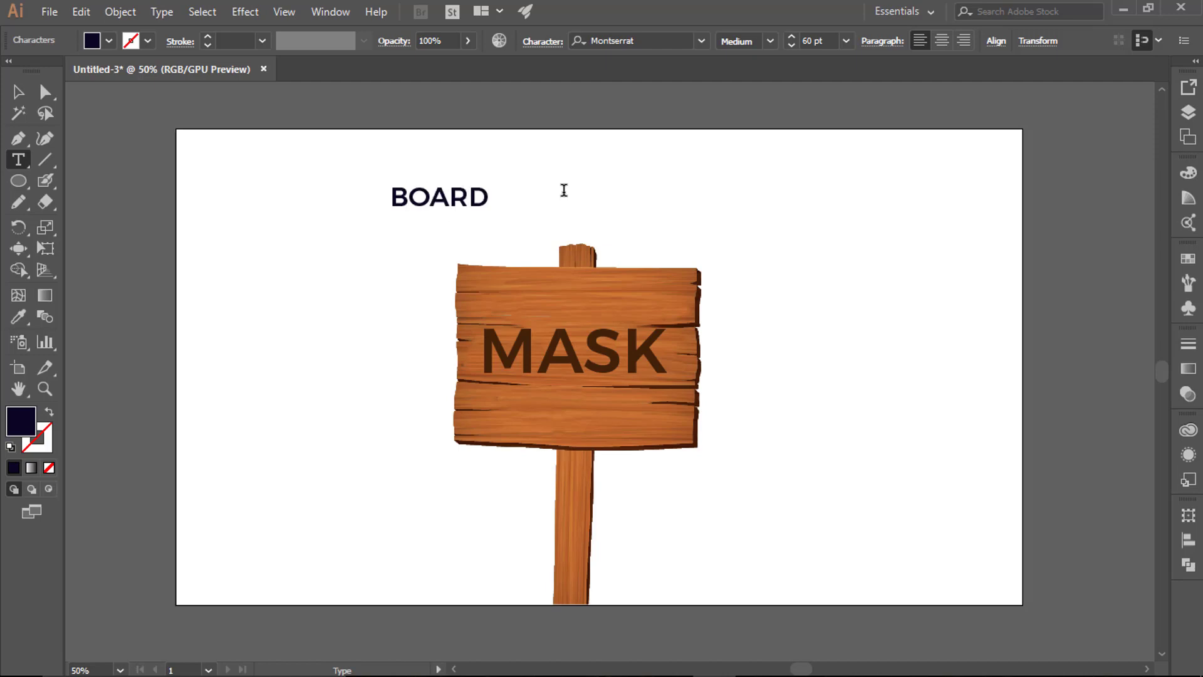
key("Escape")
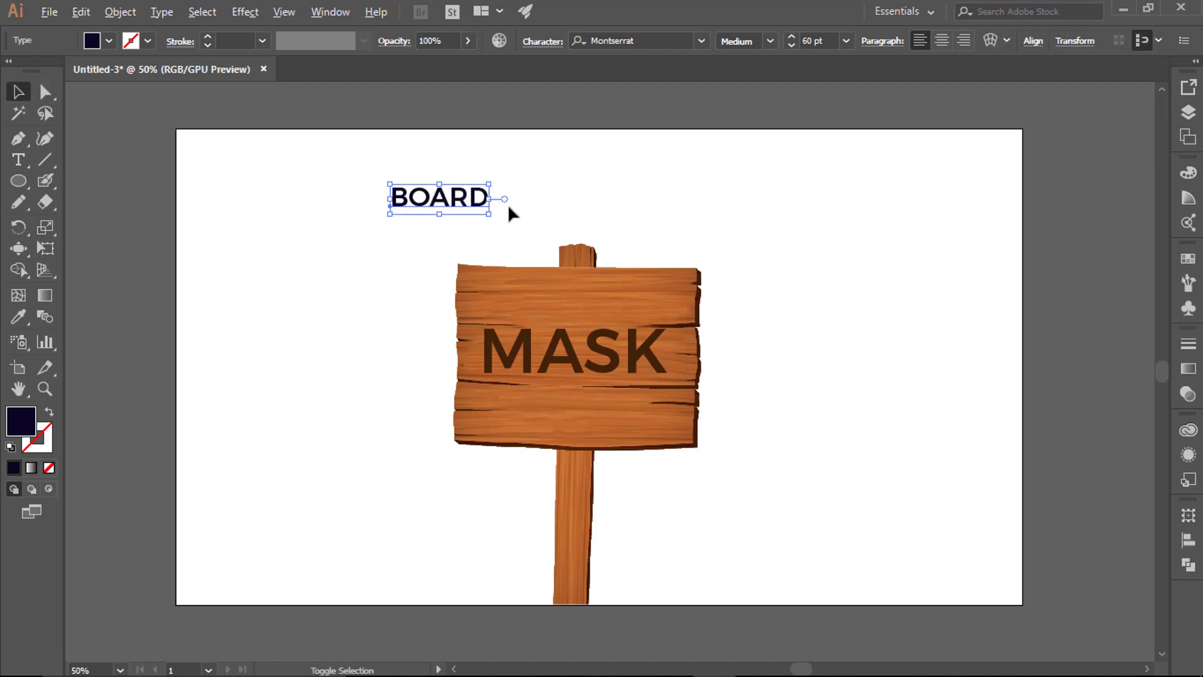
left_click_drag(501, 226, 604, 249)
left_click_drag(456, 184, 651, 253)
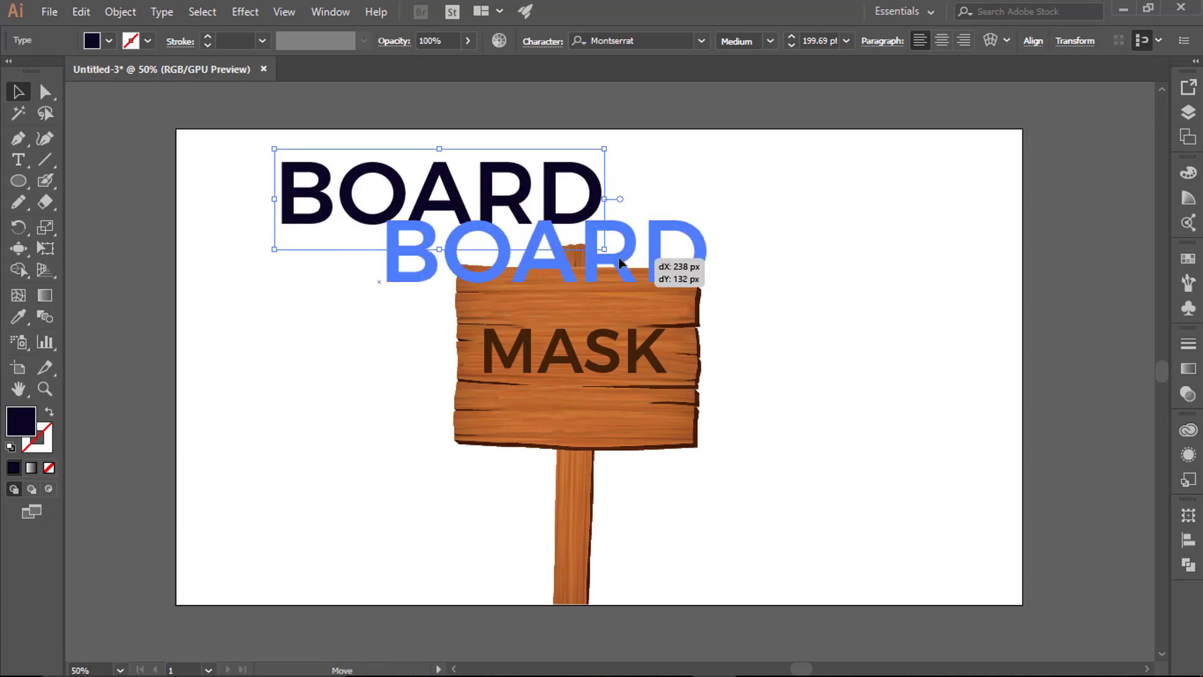
left_click_drag(730, 290, 797, 354)
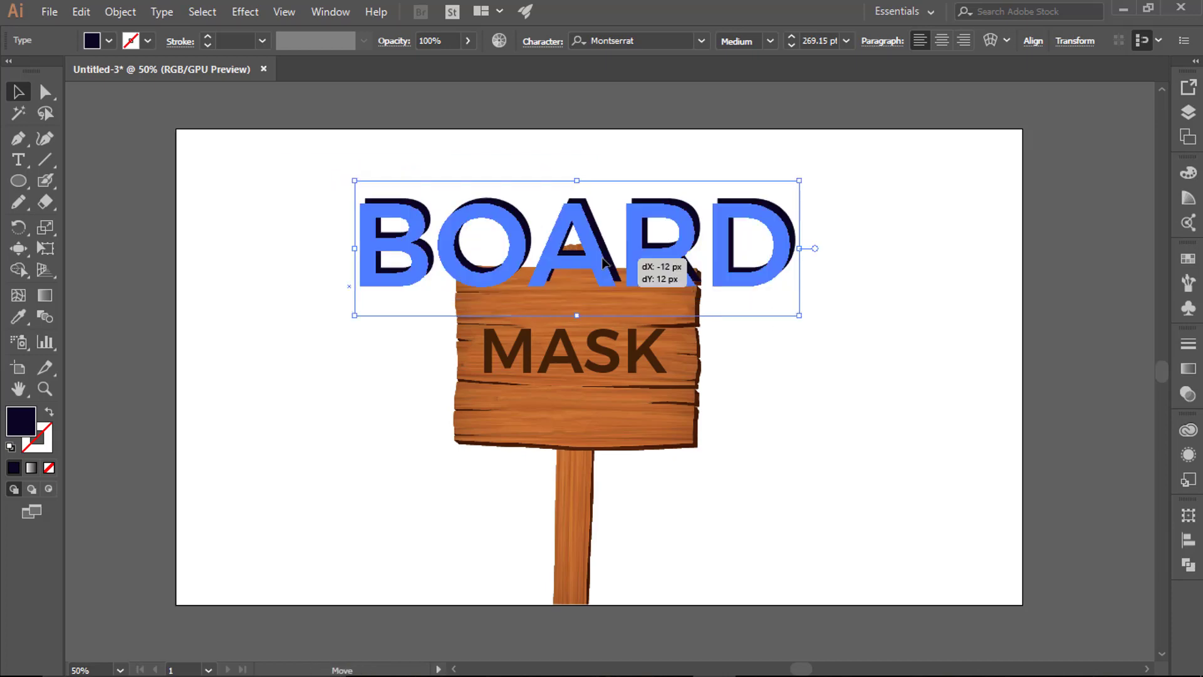
left_click_drag(608, 257, 608, 266)
left_click_drag(790, 323, 781, 319)
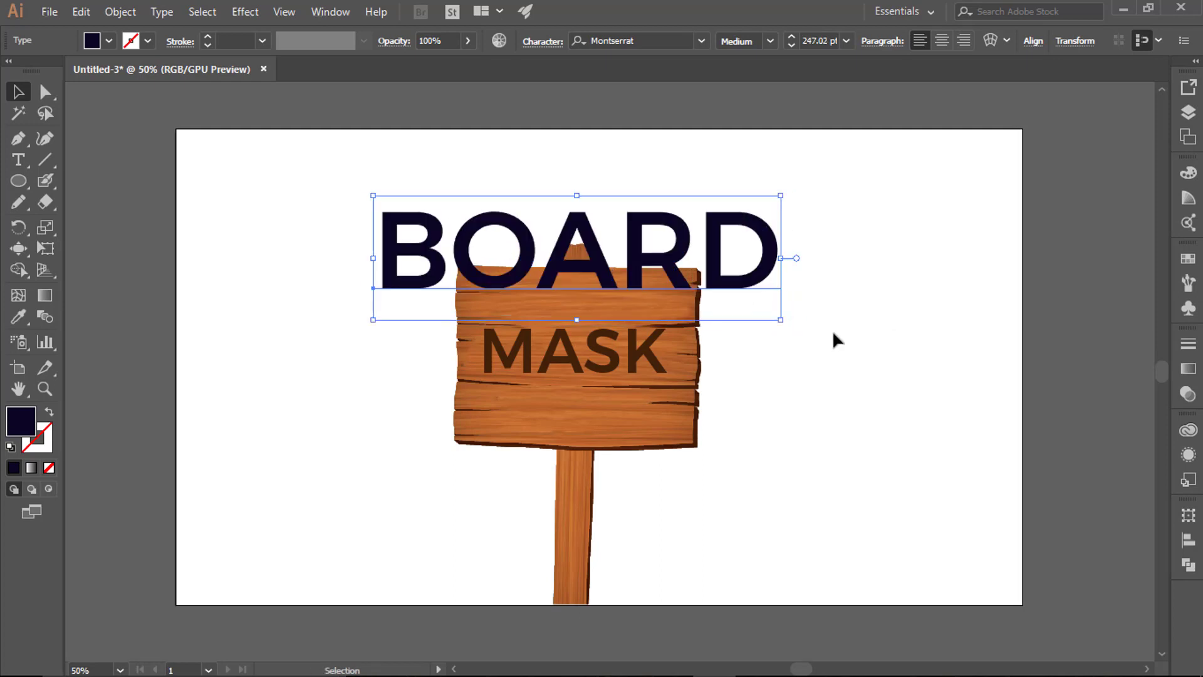
left_click(833, 333)
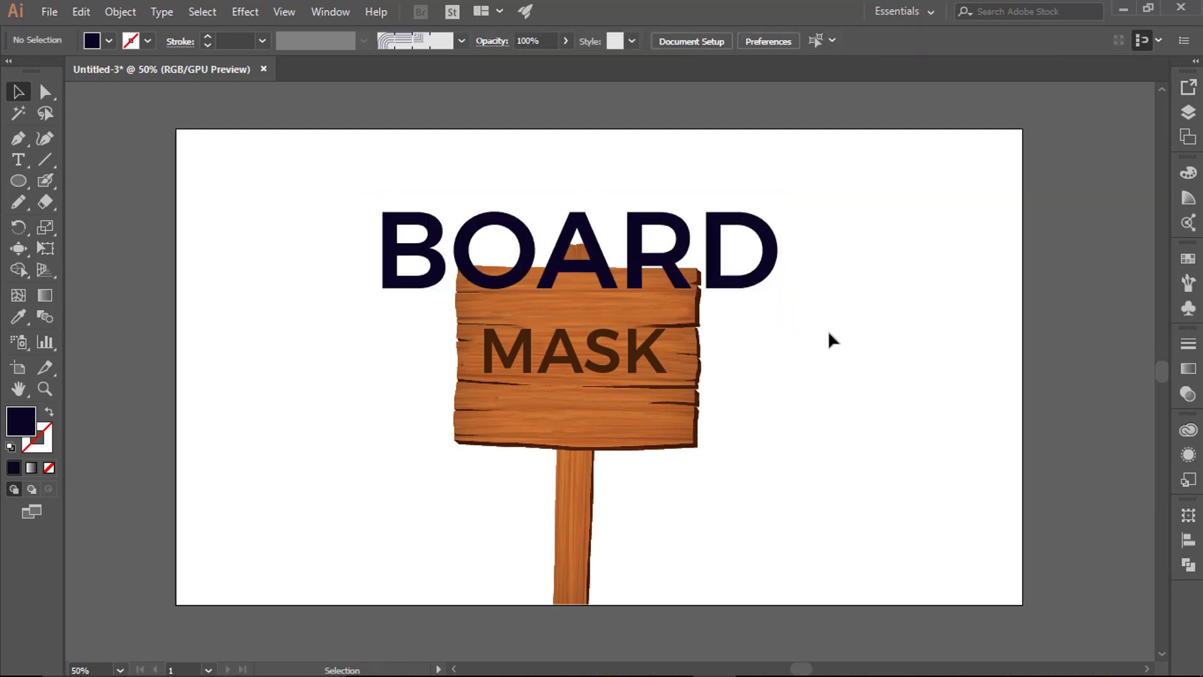
Set BOARD to 49% opacity, add an opacity mask with Clip unchecked, and select the mask
left_click(710, 253)
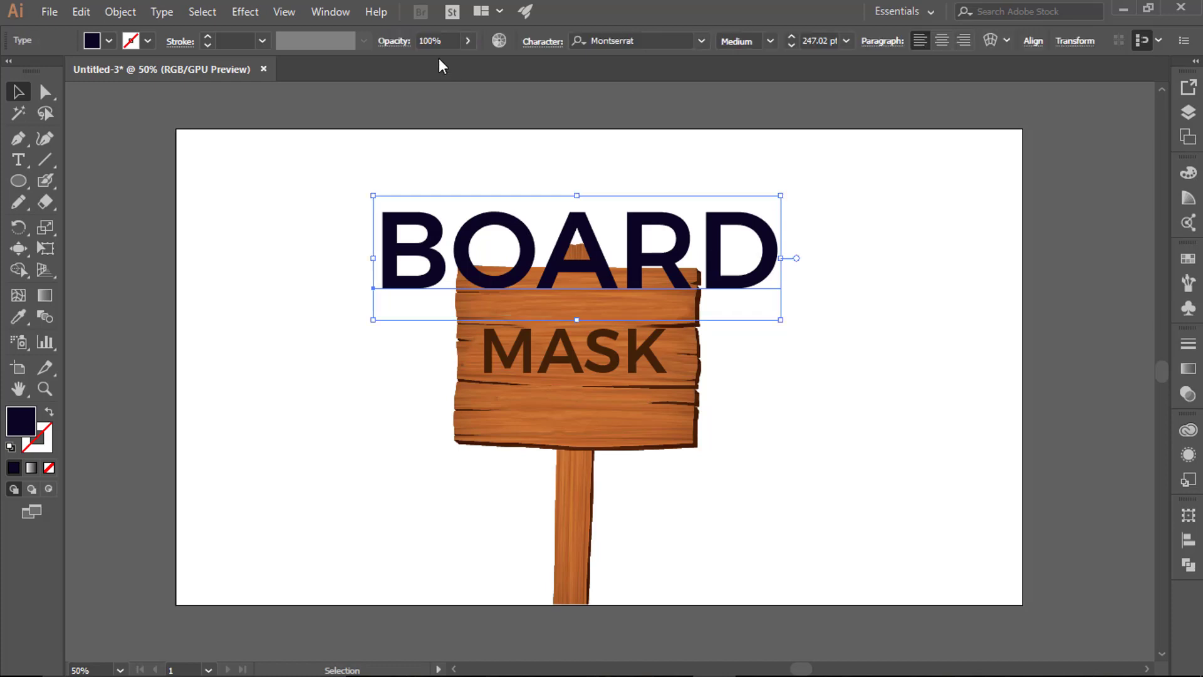
left_click(472, 42)
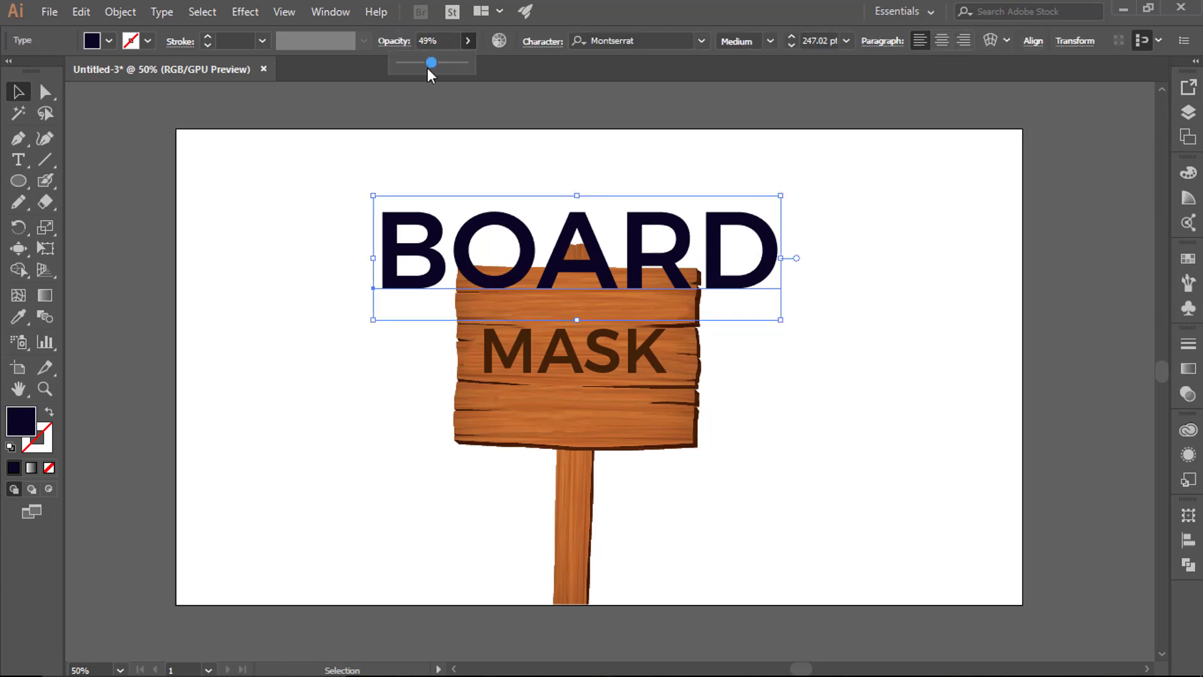
left_click_drag(430, 72, 432, 74)
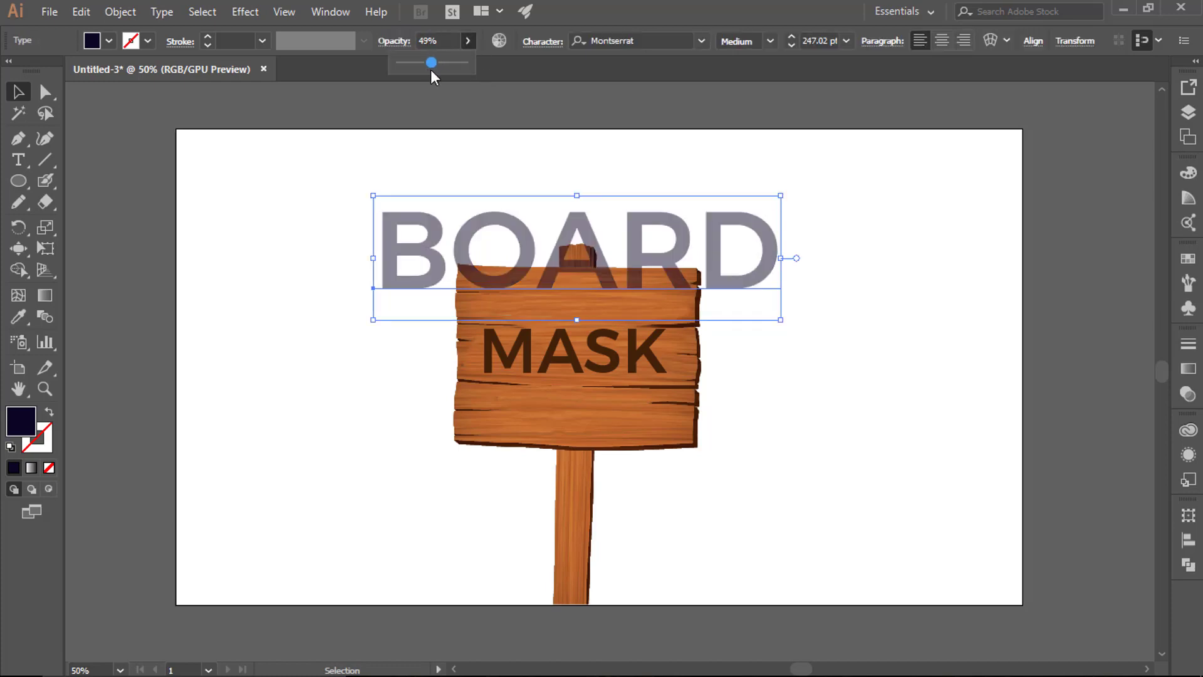
left_click(1188, 393)
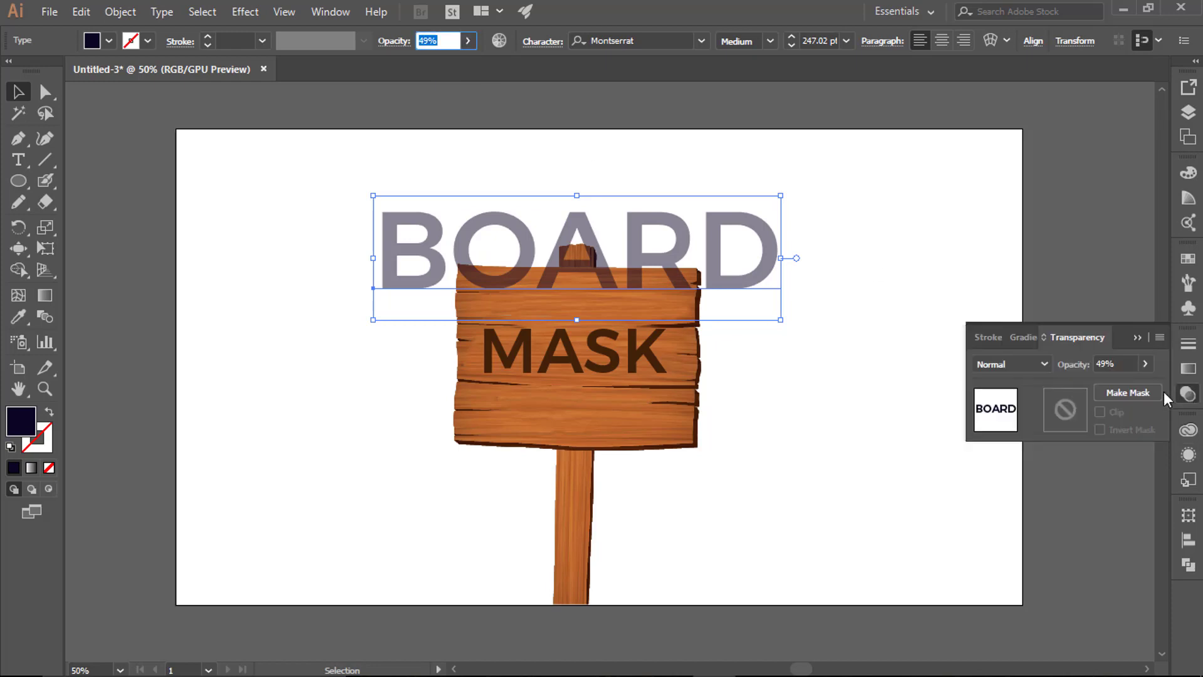
left_click(1128, 393)
left_click(1108, 412)
left_click(1052, 410)
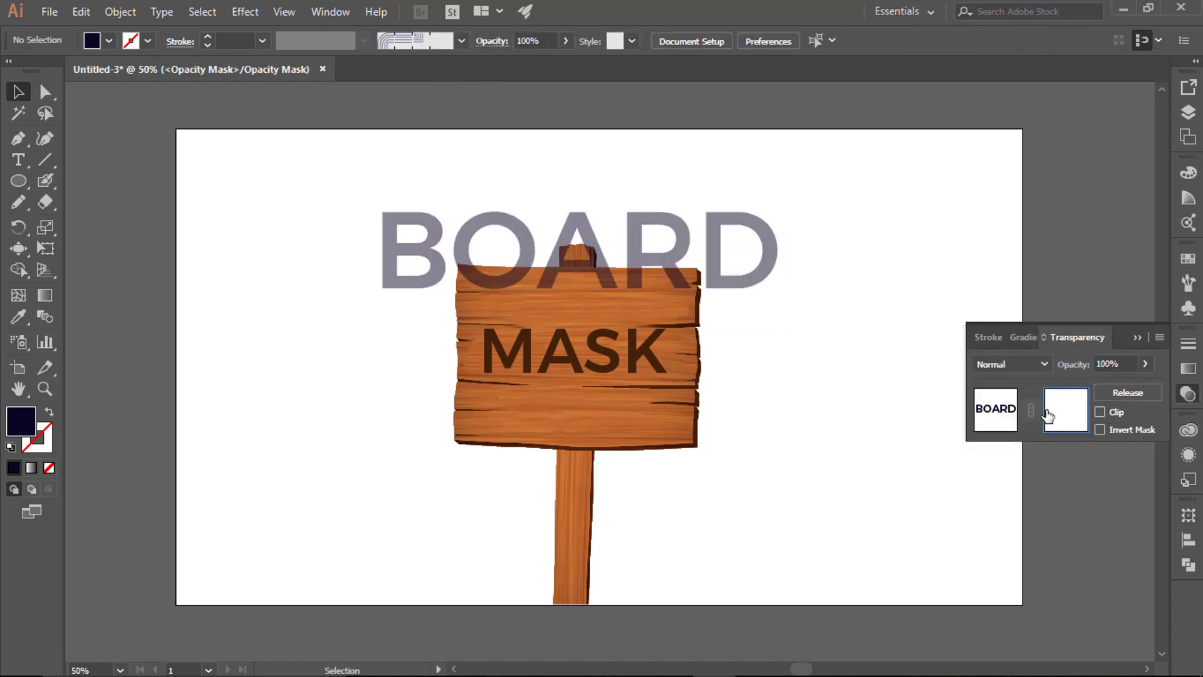
Choose the Blob Brush, zoom to 400% on the sign's top-left corner, and set fill to Black
left_click(49, 204)
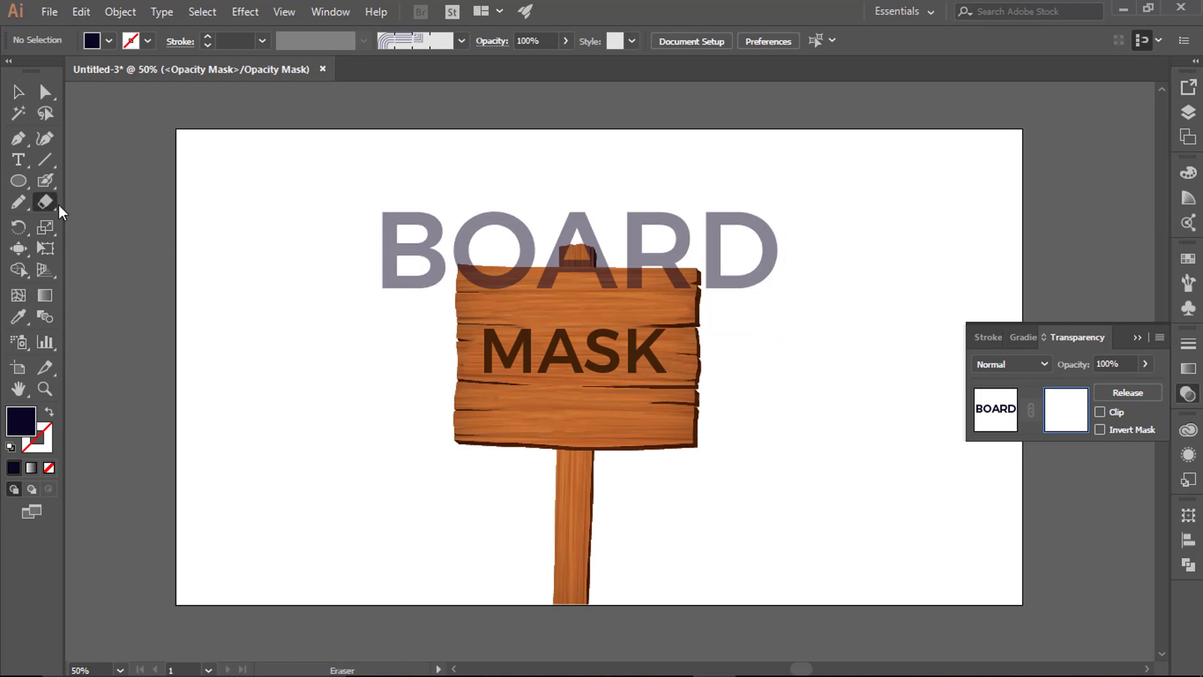
left_click(54, 182)
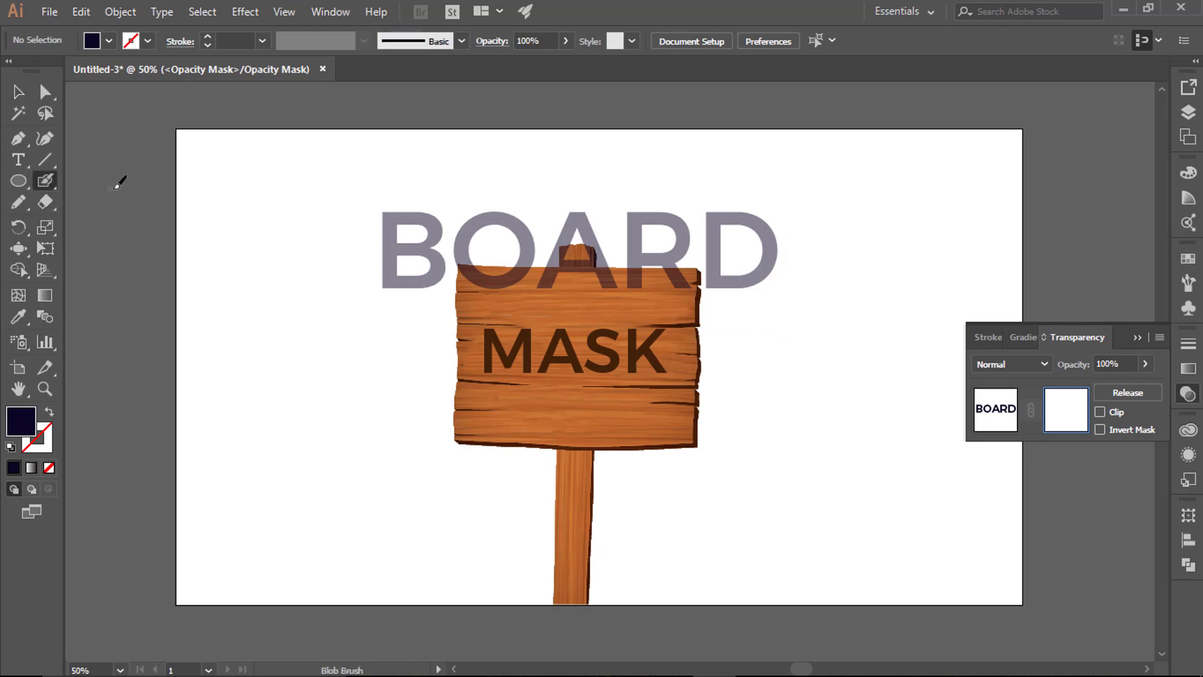
scroll(493, 286, "up", 1)
scroll(439, 238, "up", 2)
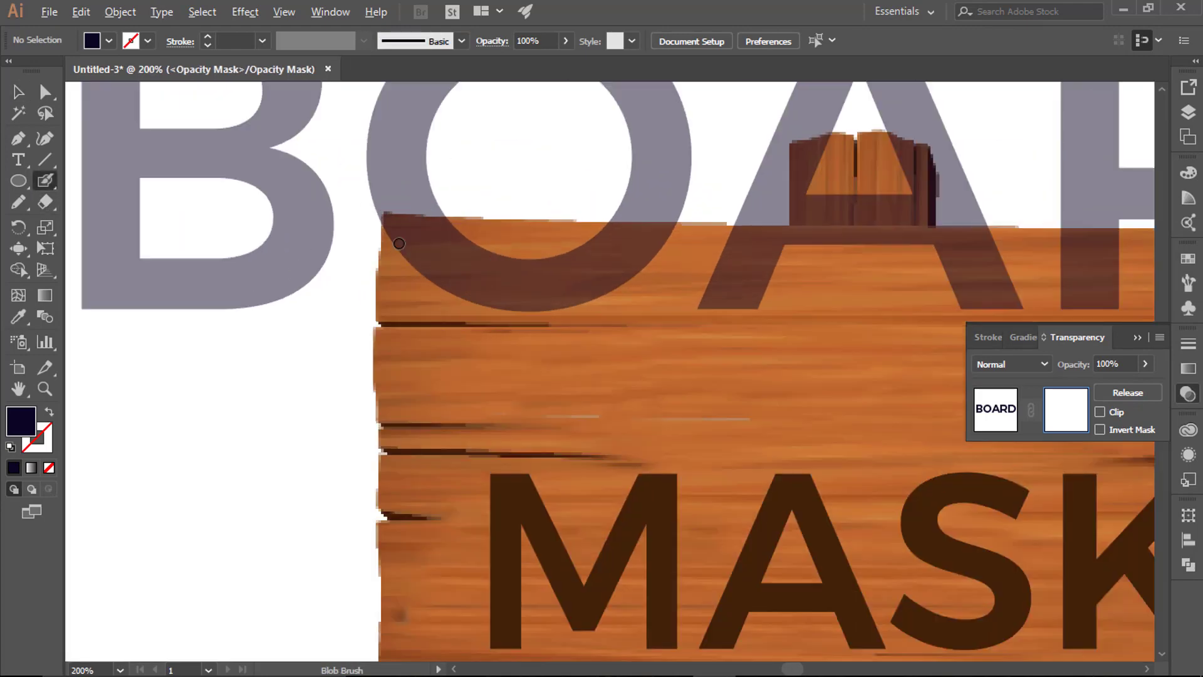
scroll(384, 191, "up", 2)
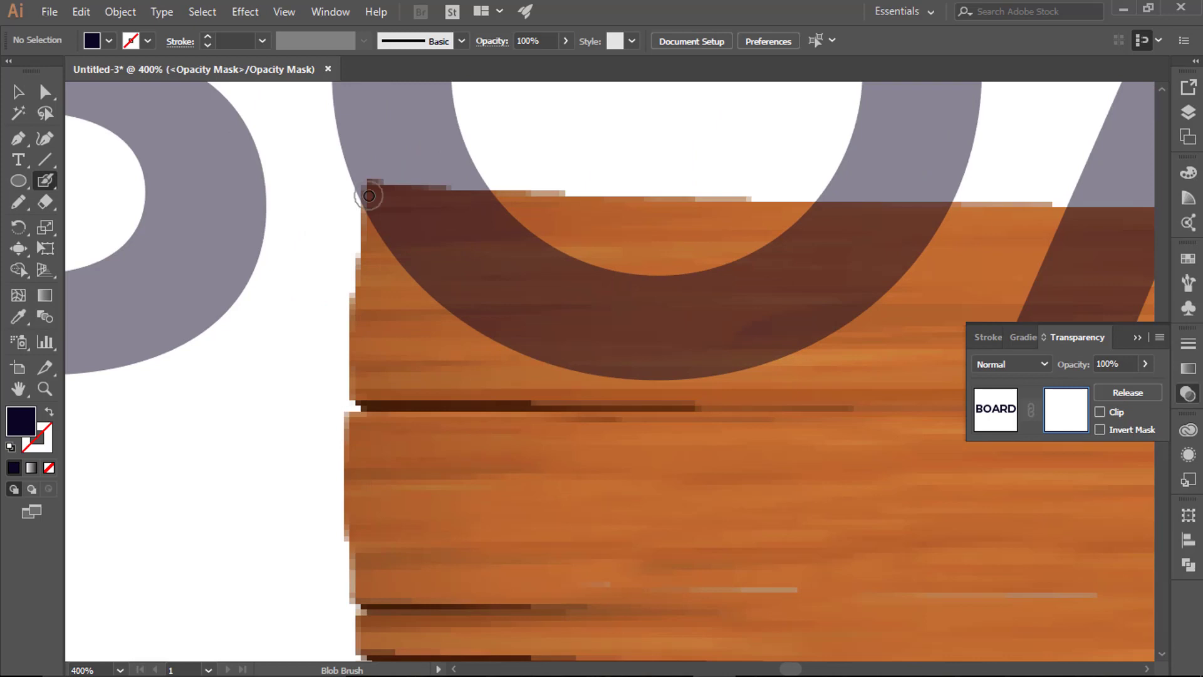
left_click(108, 42)
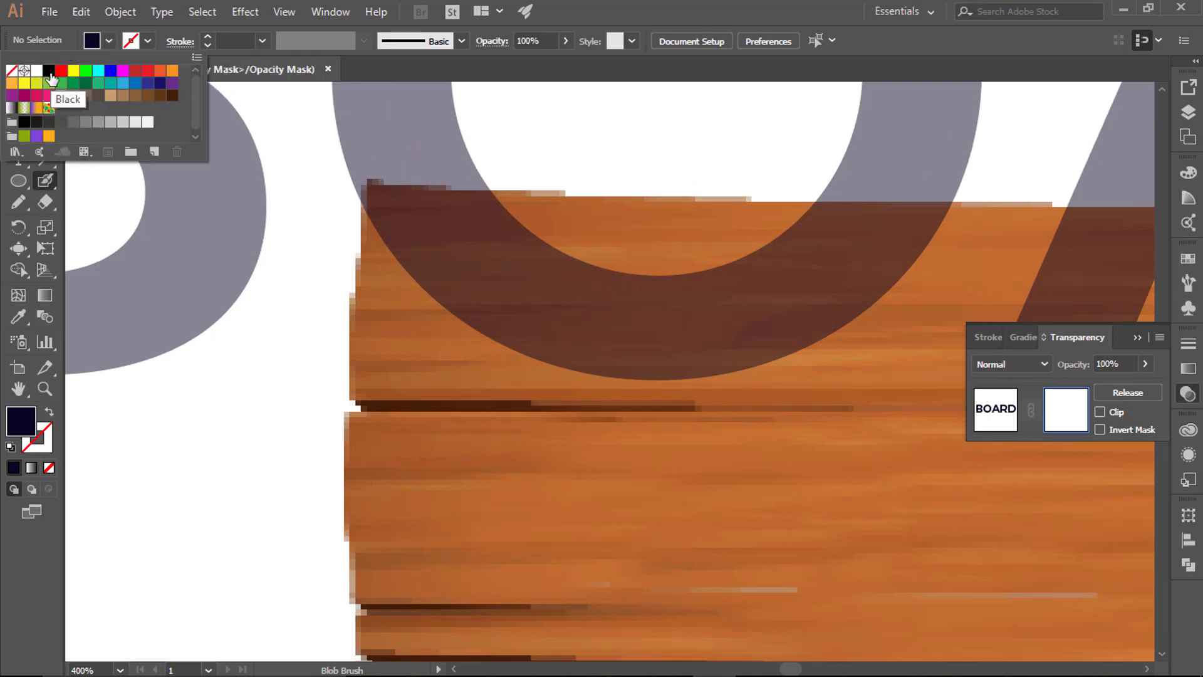
left_click(49, 71)
left_click(379, 199)
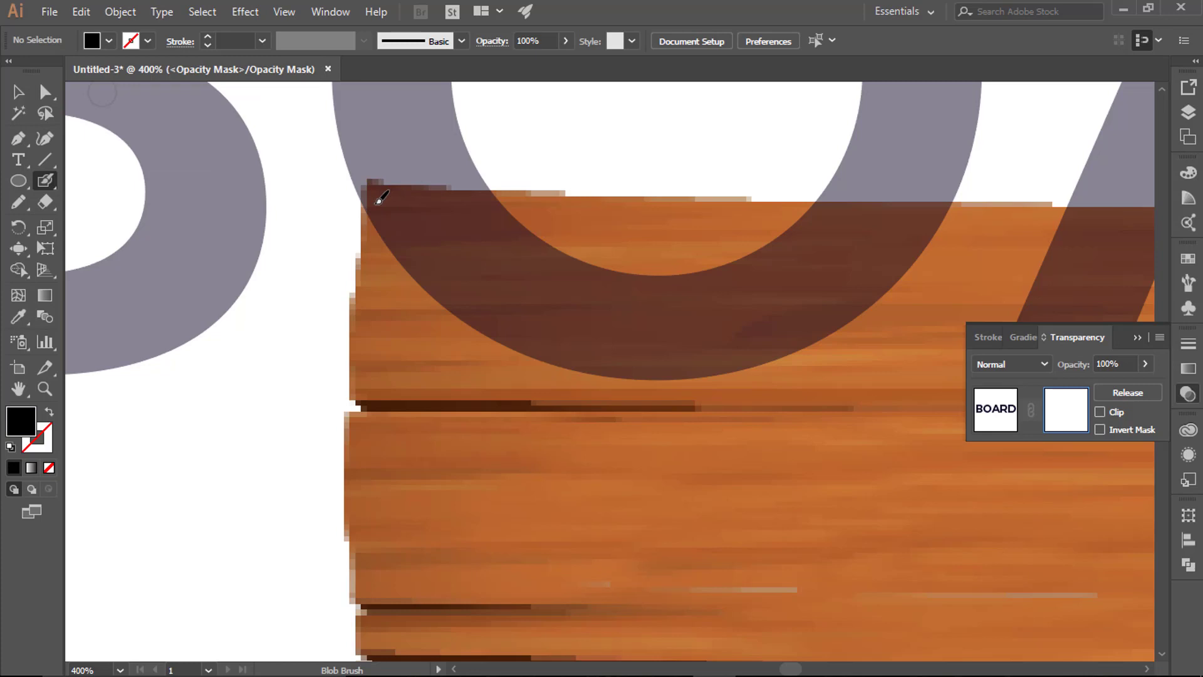
Paint black mask strokes along the board's top edge to hide the overlapping part of the O
left_click_drag(376, 203, 509, 221)
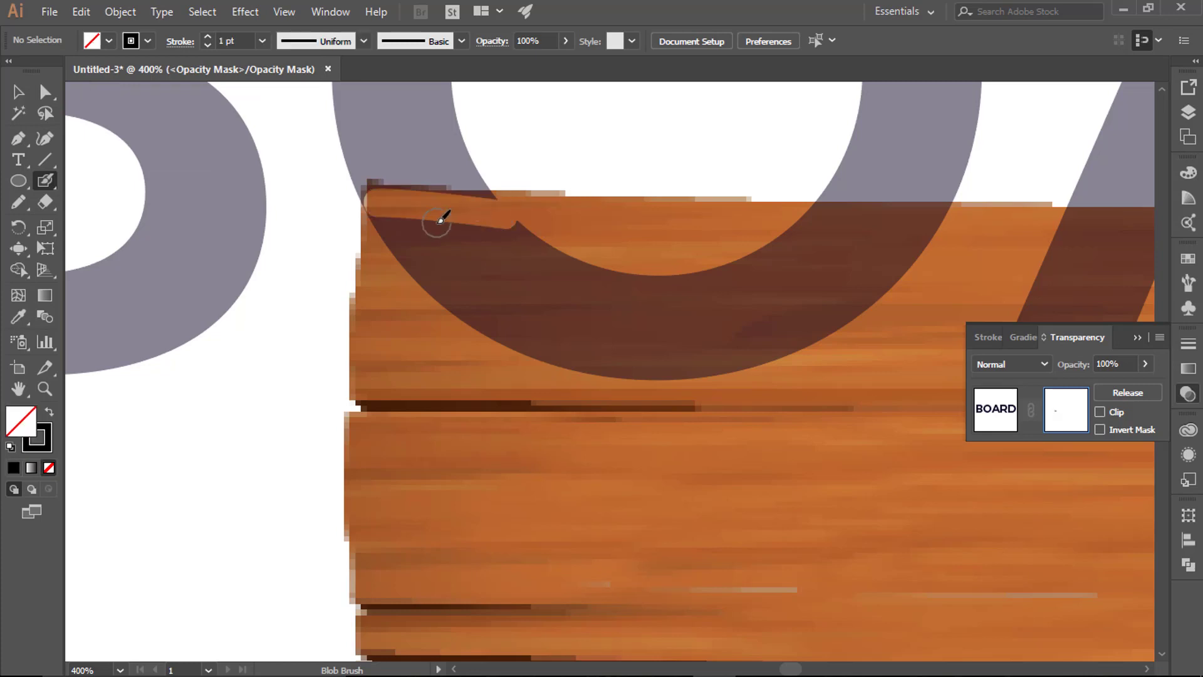
left_click_drag(376, 213, 461, 236)
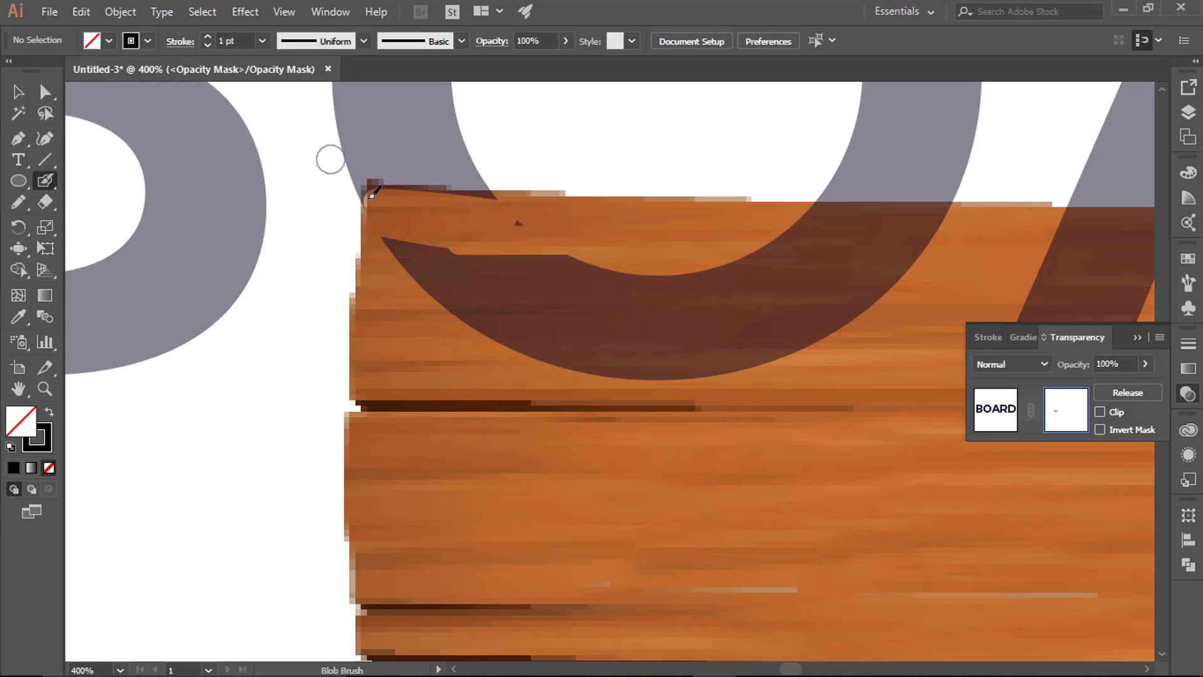
left_click_drag(383, 195, 496, 200)
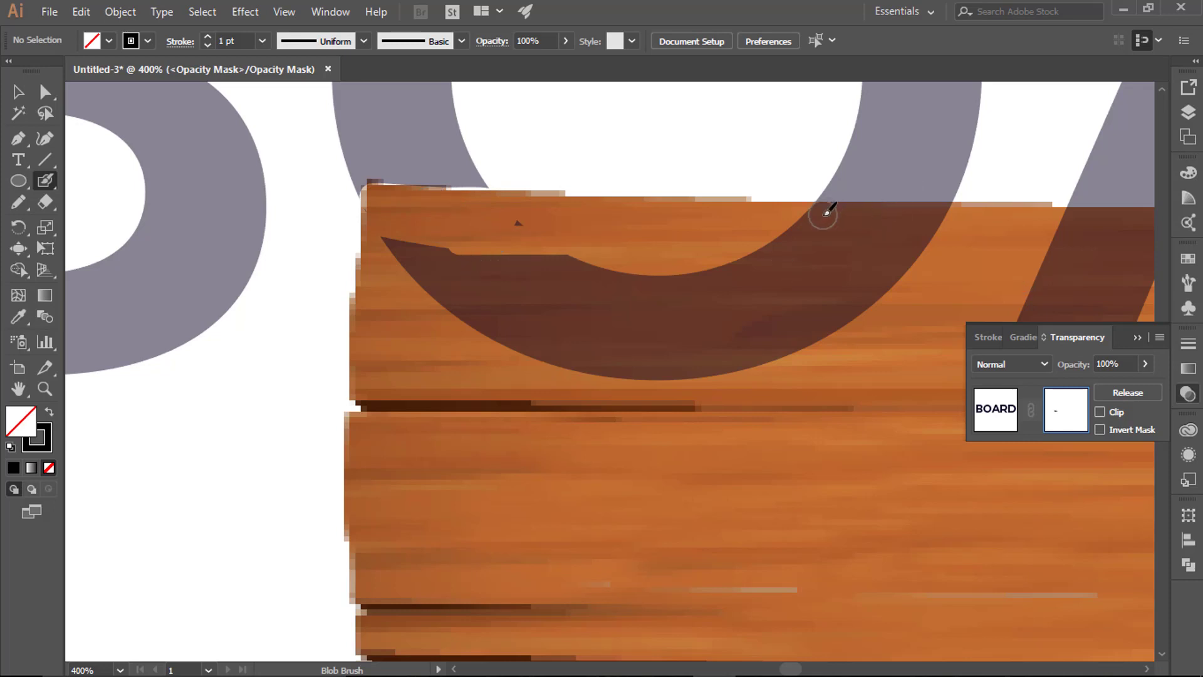
left_click_drag(823, 216, 810, 216)
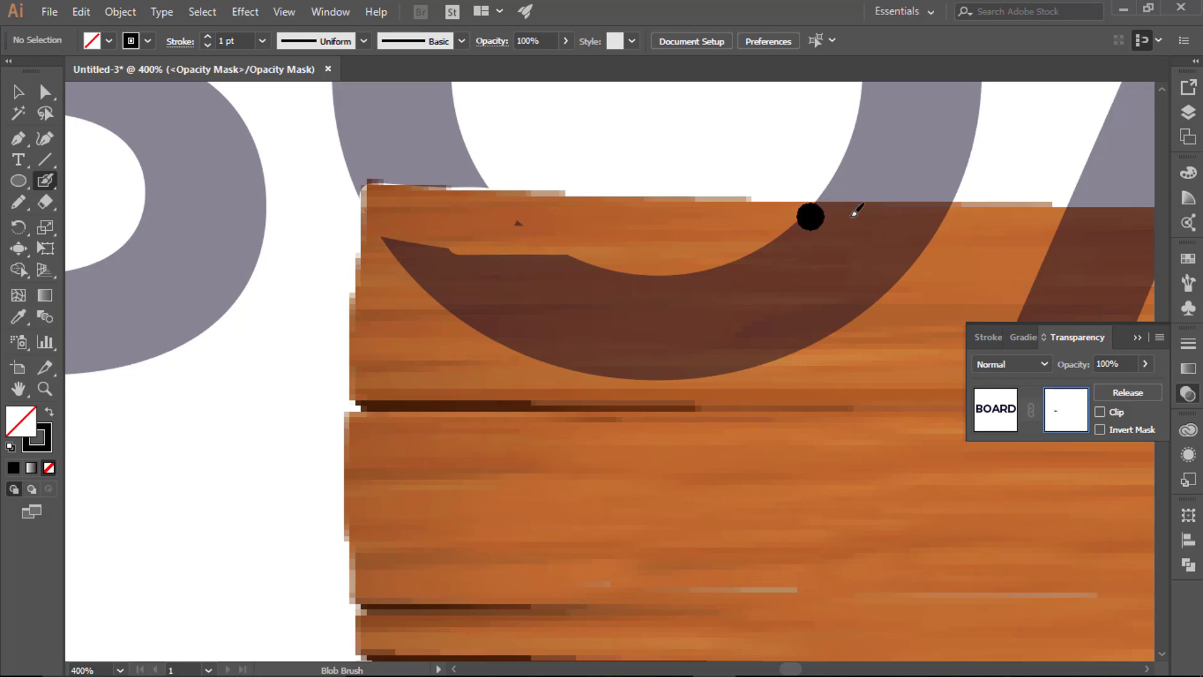
mouse_move(817, 213)
left_mouse_down()
mouse_move(959, 224)
mouse_move(963, 236)
left_mouse_up()
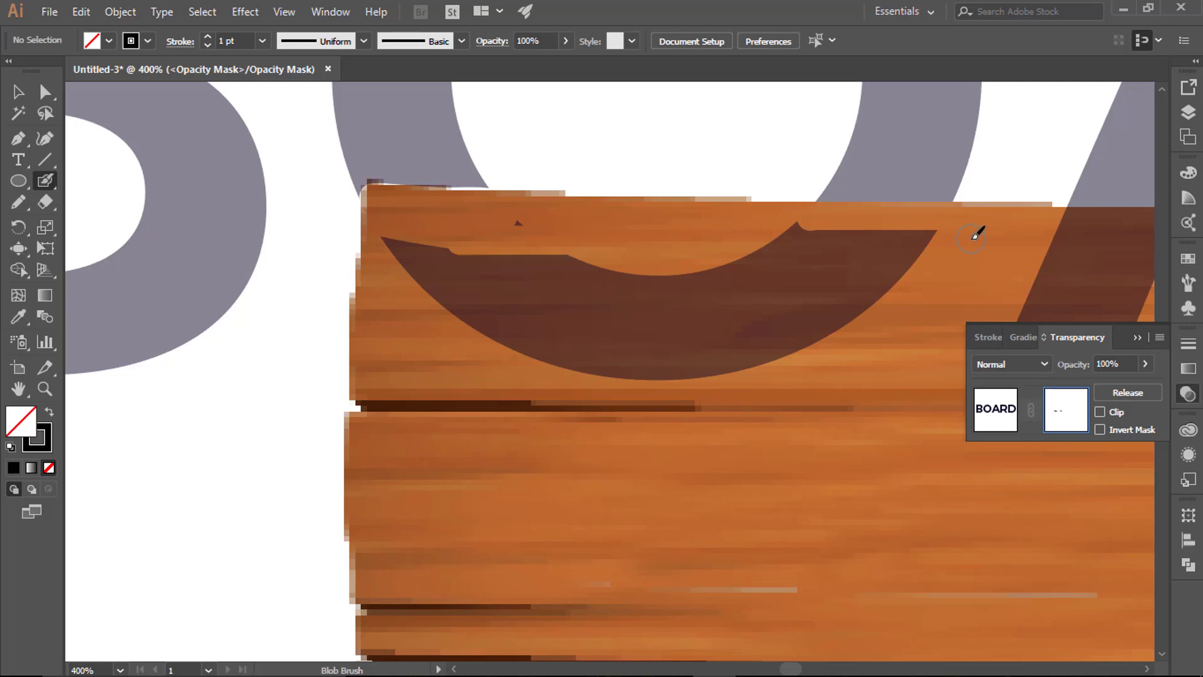
left_click_drag(995, 229, 458, 255)
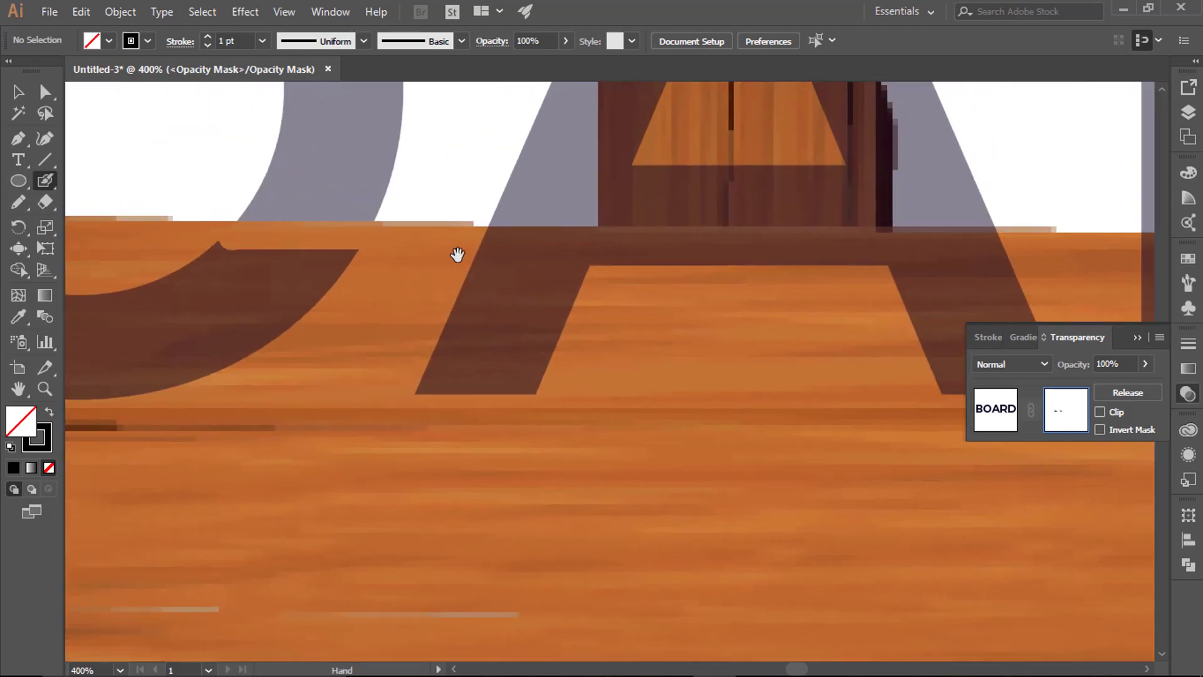
Extend the mask strokes along the board's top edge past the A, undoing a stray post stroke
left_click_drag(634, 269, 561, 280)
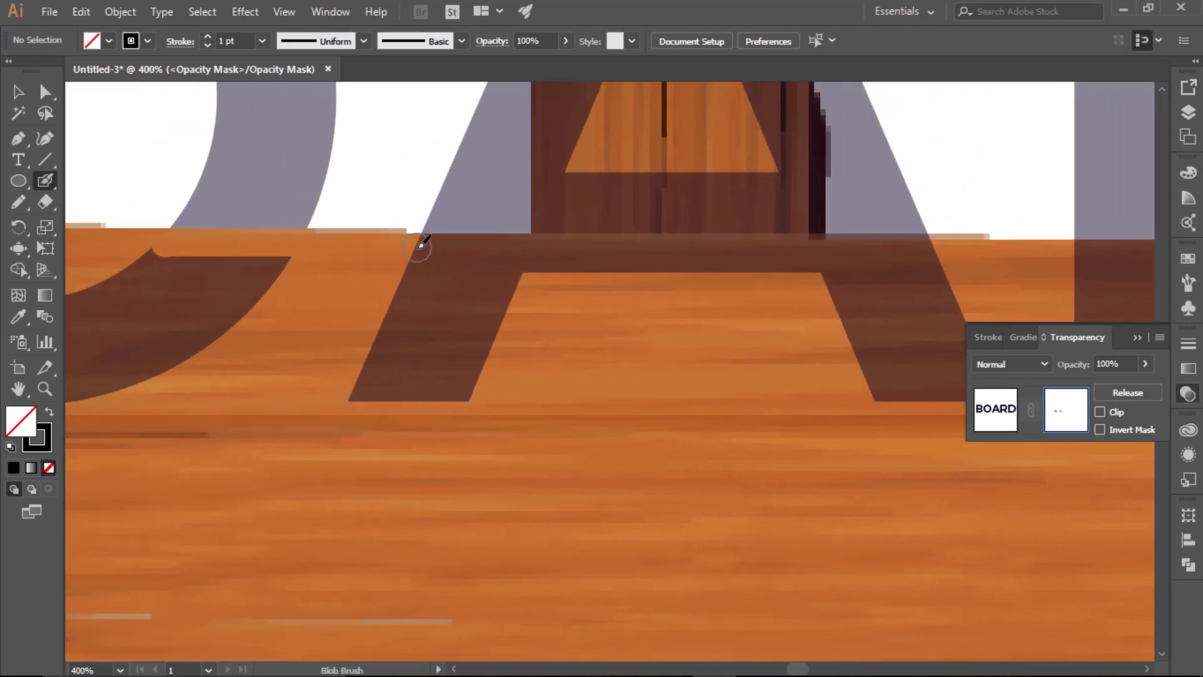
left_click_drag(421, 245, 549, 247)
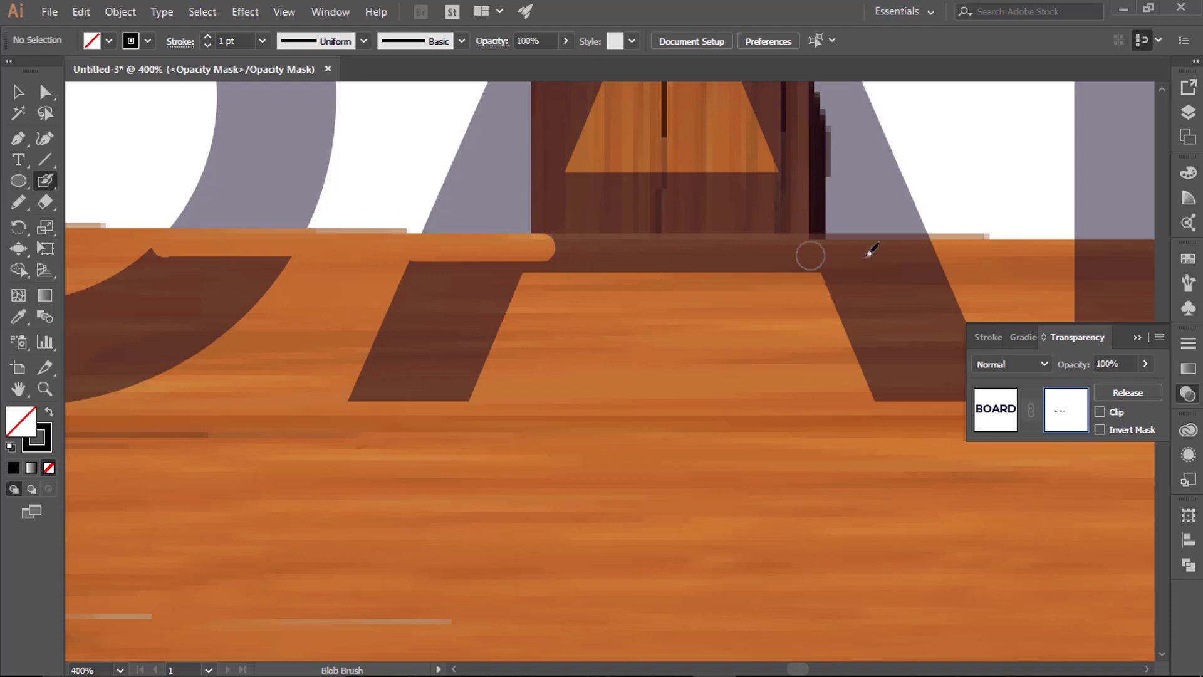
left_click_drag(934, 245, 811, 247)
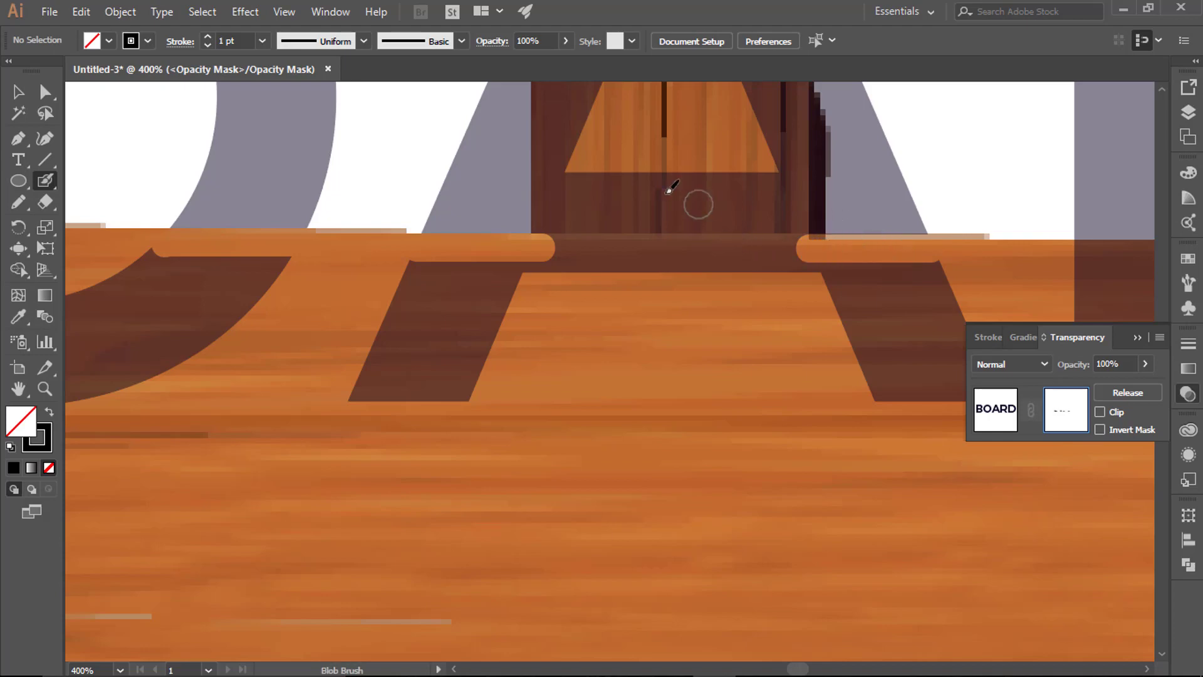
left_click_drag(668, 193, 763, 371)
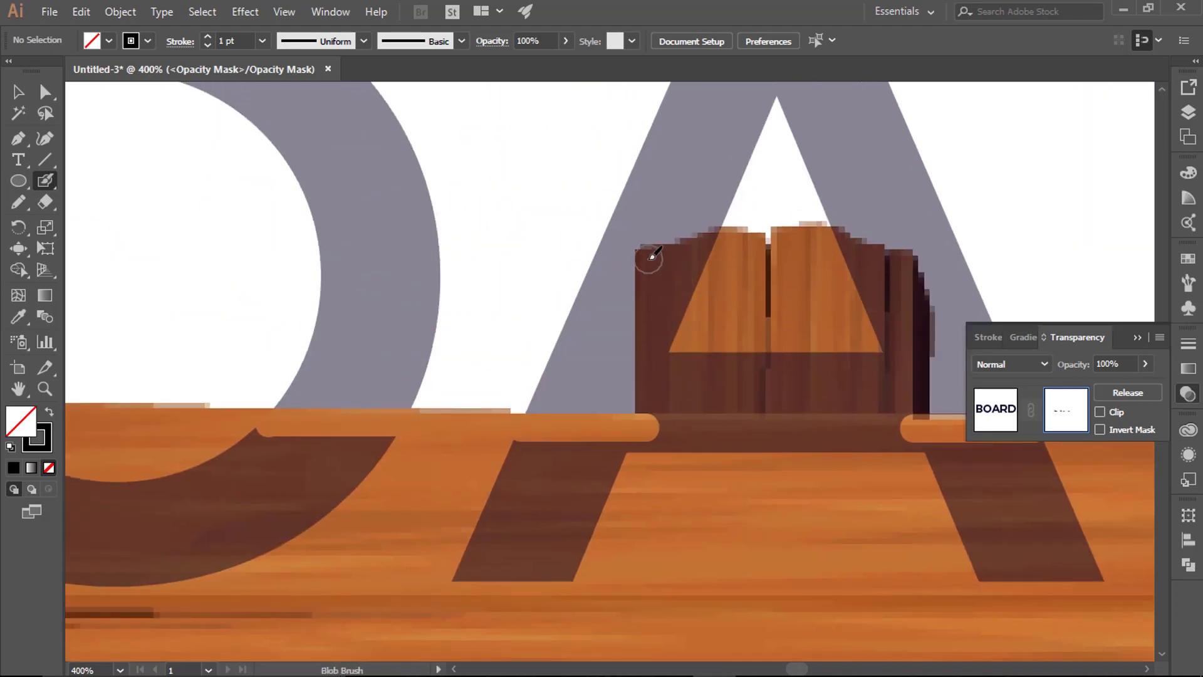
left_click_drag(649, 254, 649, 423)
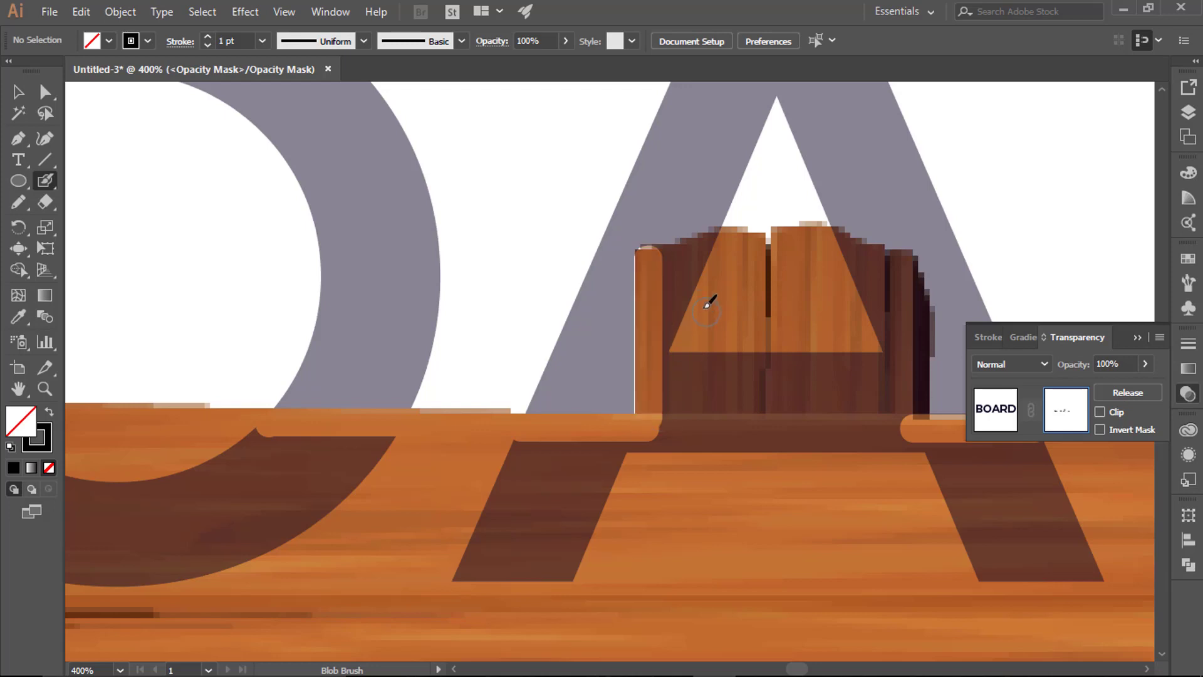
key("ctrl+z")
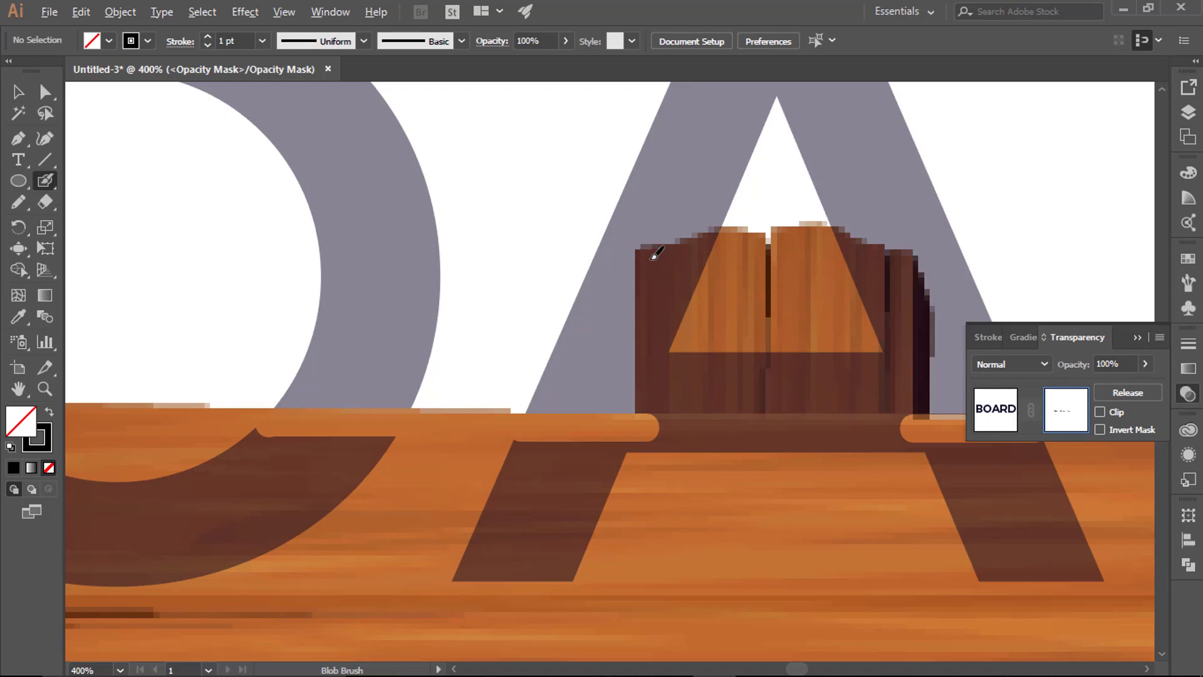
Paint mask strokes down the post's left edge to the board
scroll(652, 257, "up", 1)
left_click_drag(652, 257, 655, 284)
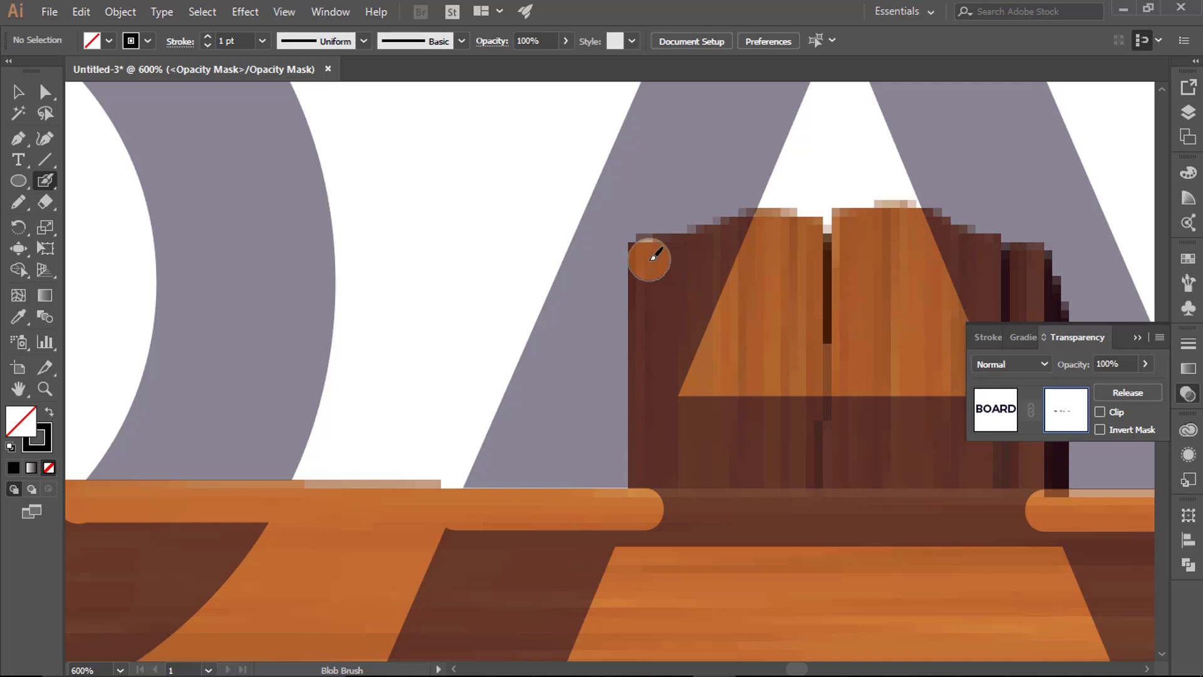
left_click_drag(651, 257, 649, 501)
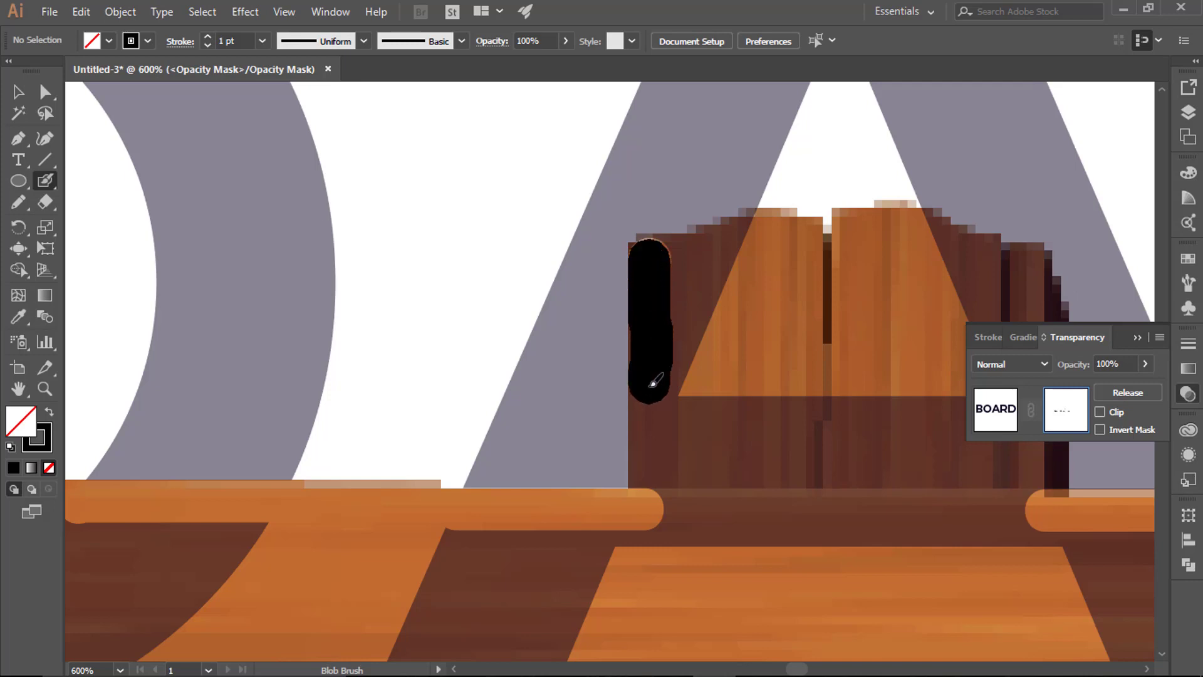
left_click_drag(655, 340, 650, 495)
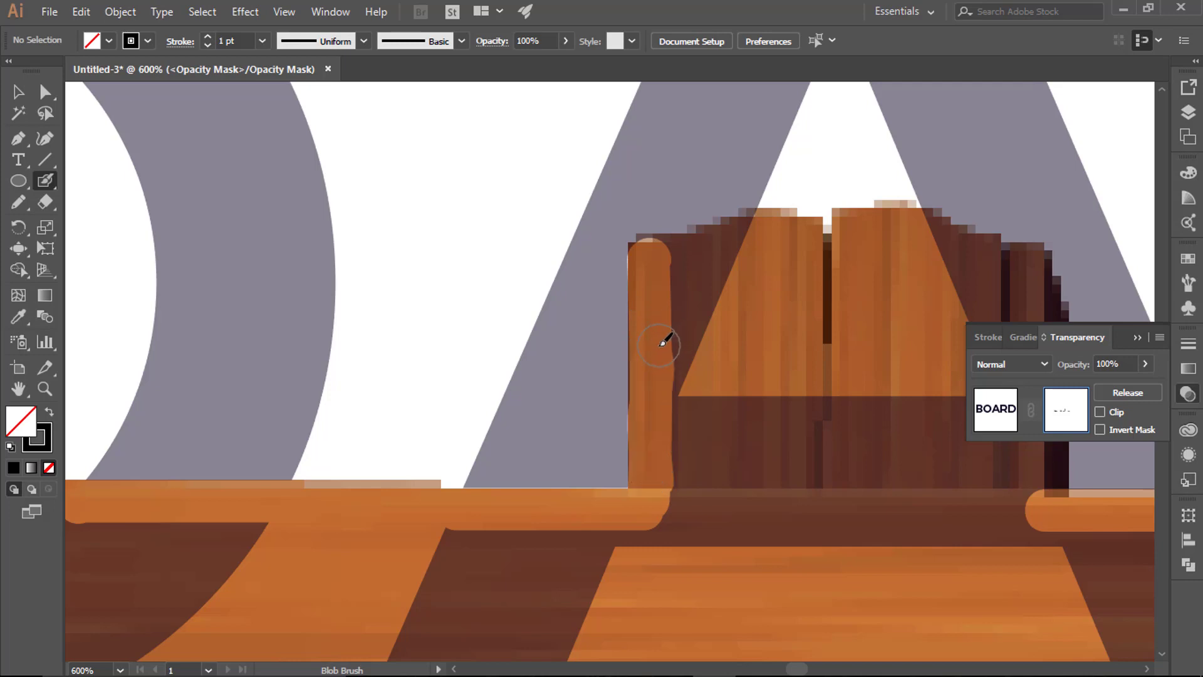
left_click_drag(652, 326, 649, 446)
Paint the post's top-right corner and right edge down to the board, patching a gap
scroll(634, 317, "right", 1)
scroll(589, 315, "right", 4)
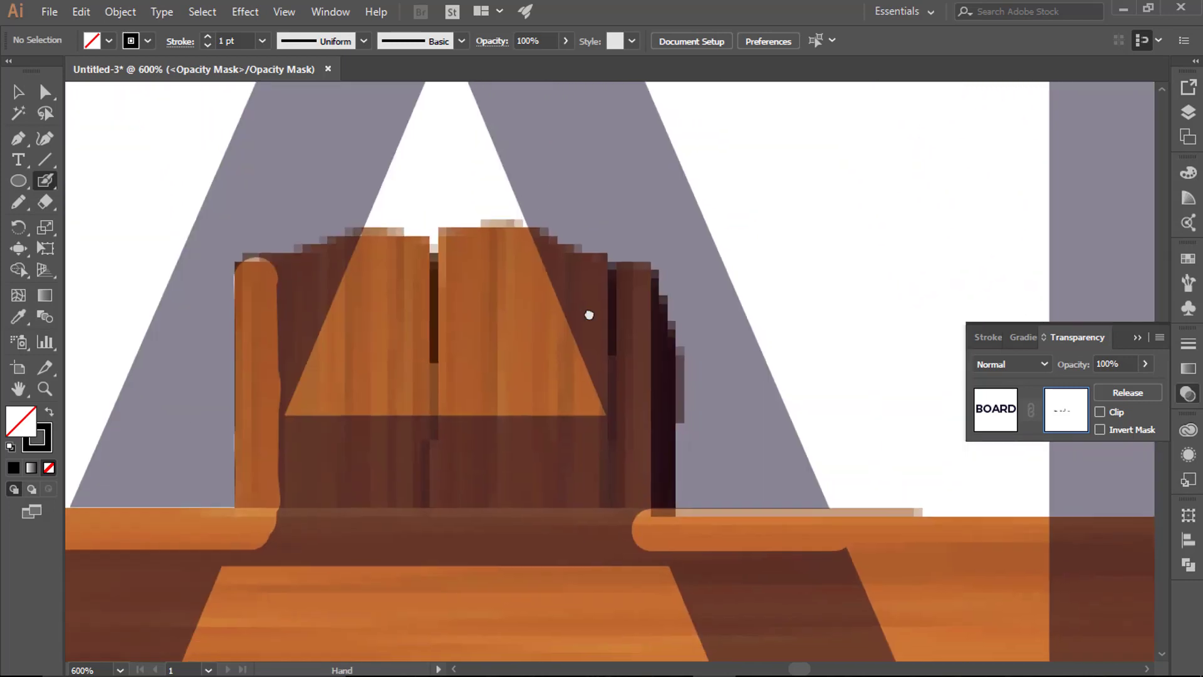
left_click(652, 344)
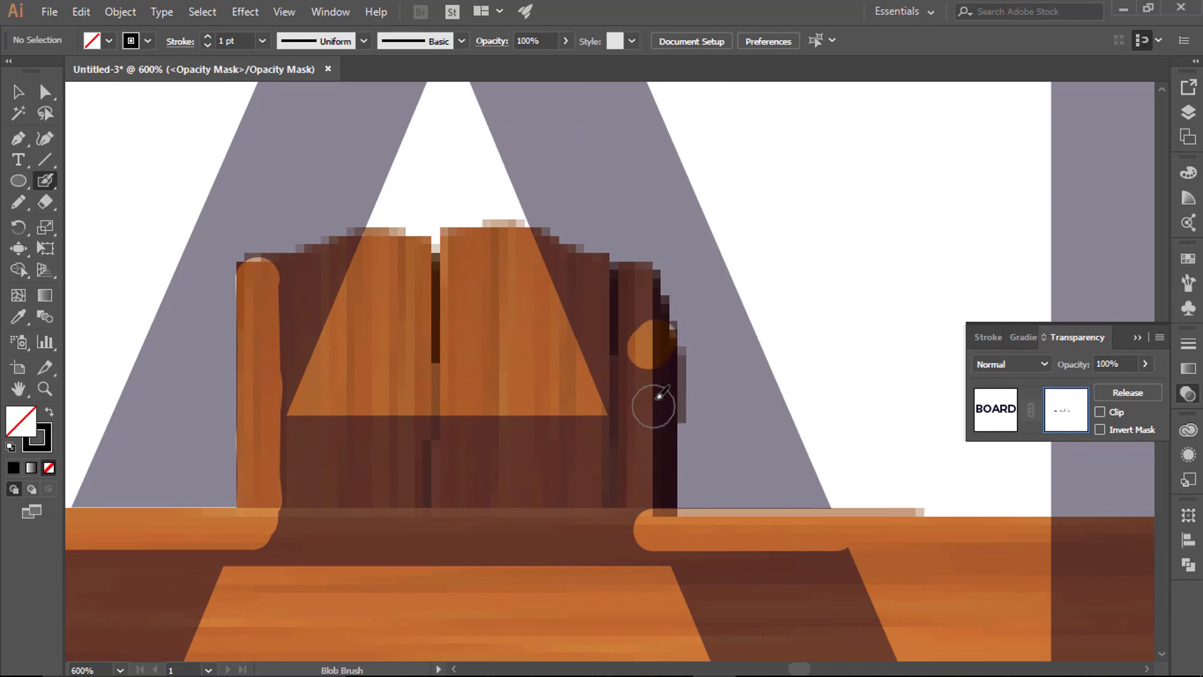
left_click(655, 351)
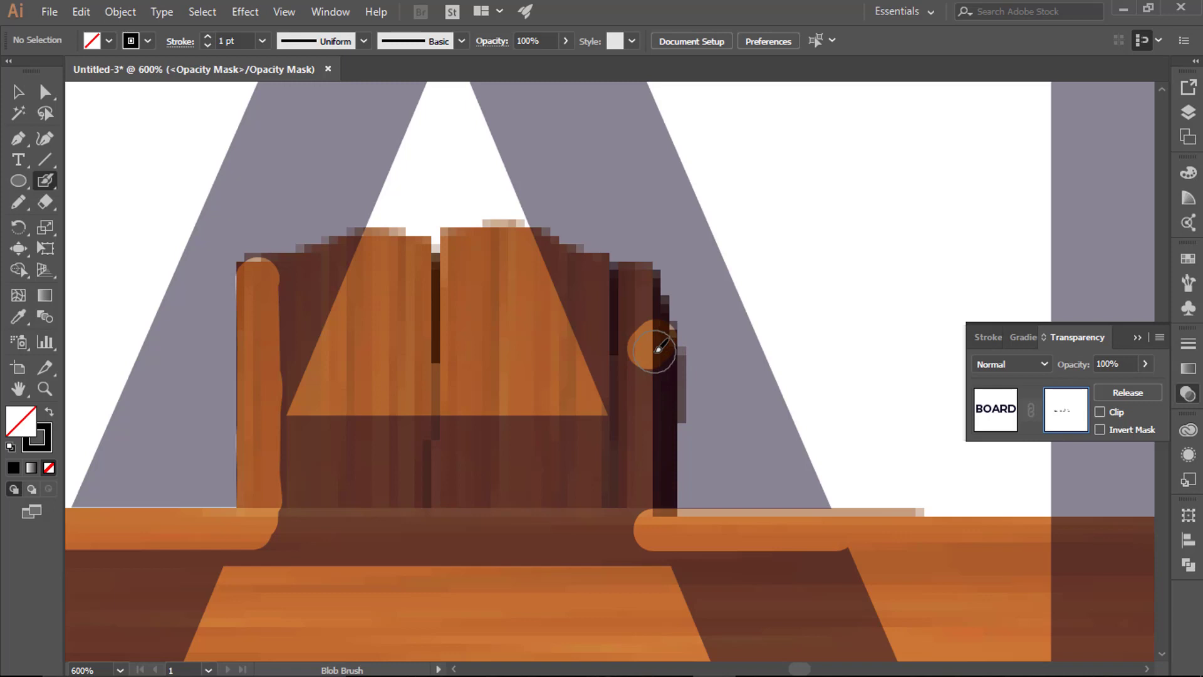
left_click_drag(656, 350, 656, 528)
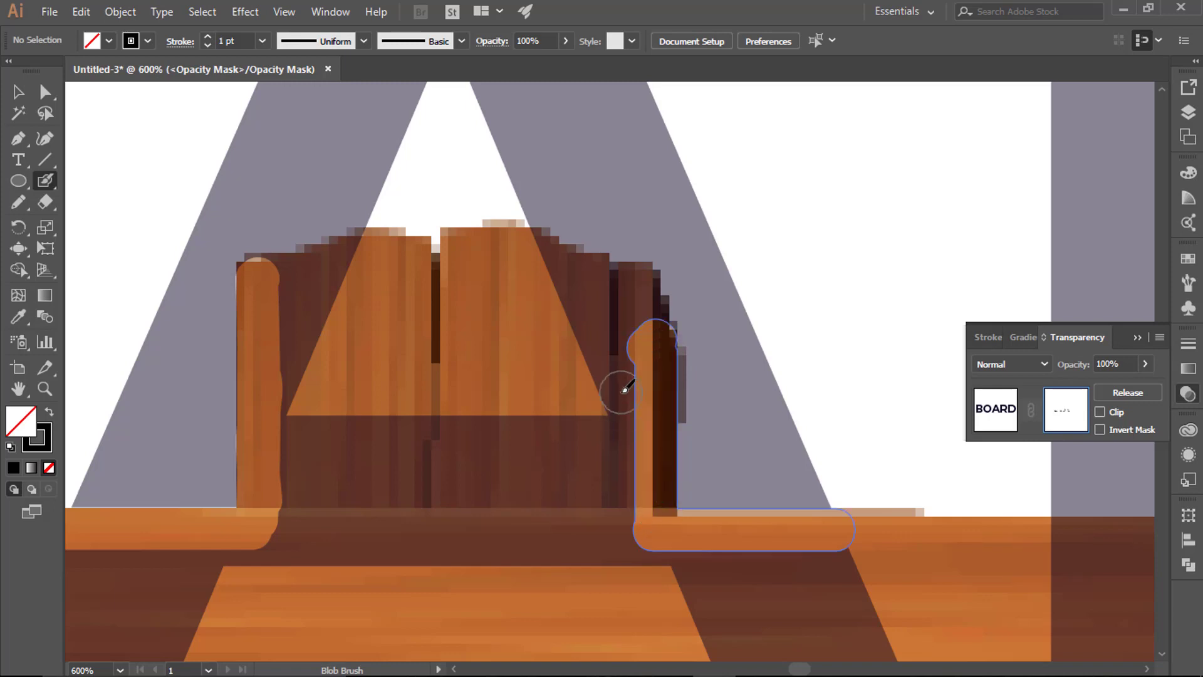
left_click_drag(635, 354, 627, 395)
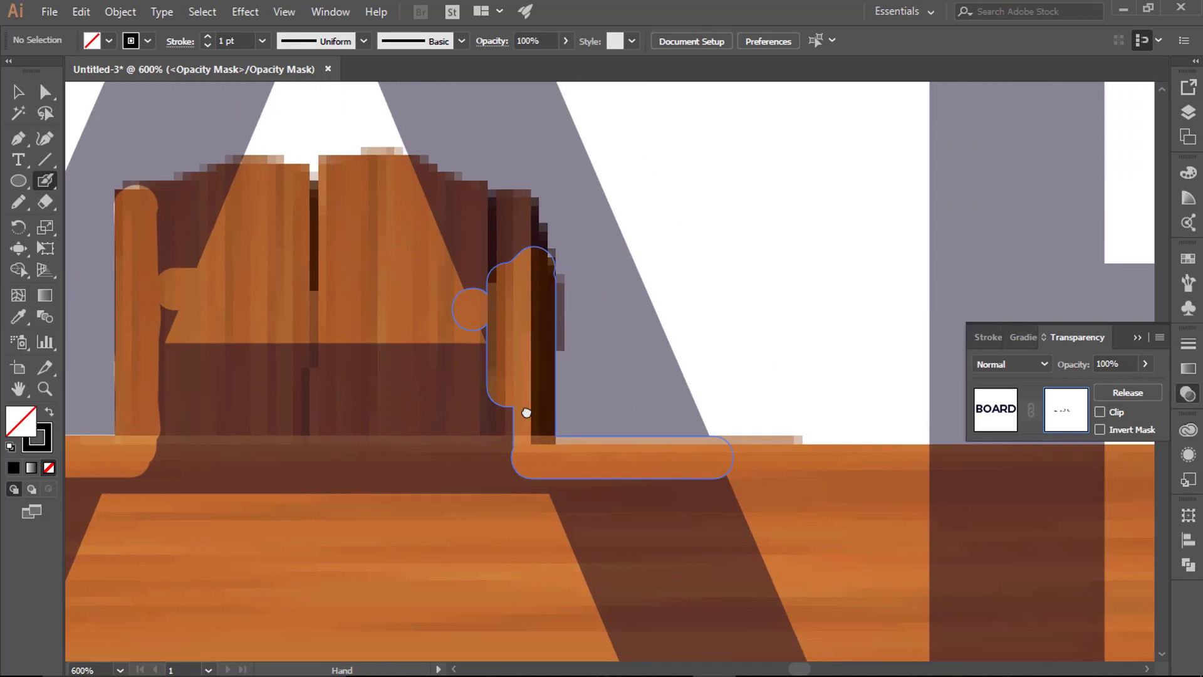
Carry the wooden top-edge strip across the board under the R
left_click_drag(944, 566, 612, 372)
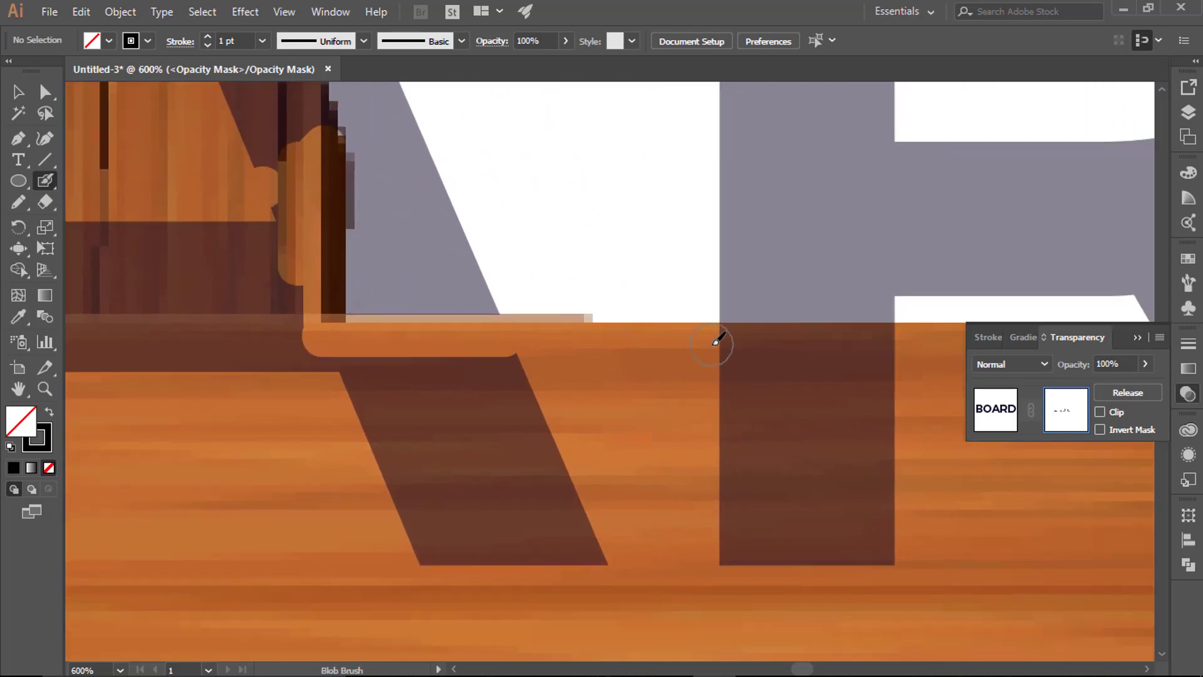
mouse_move(713, 341)
left_mouse_down()
mouse_move(902, 345)
mouse_move(397, 303)
left_mouse_up()
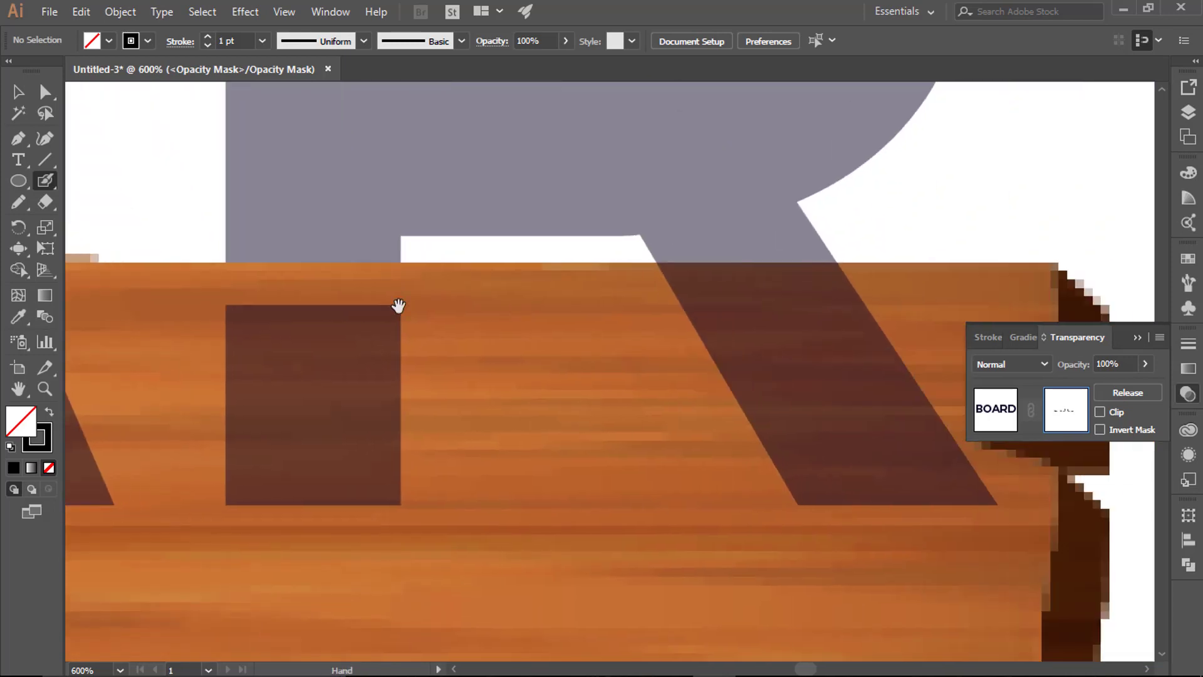
left_click_drag(654, 282, 861, 284)
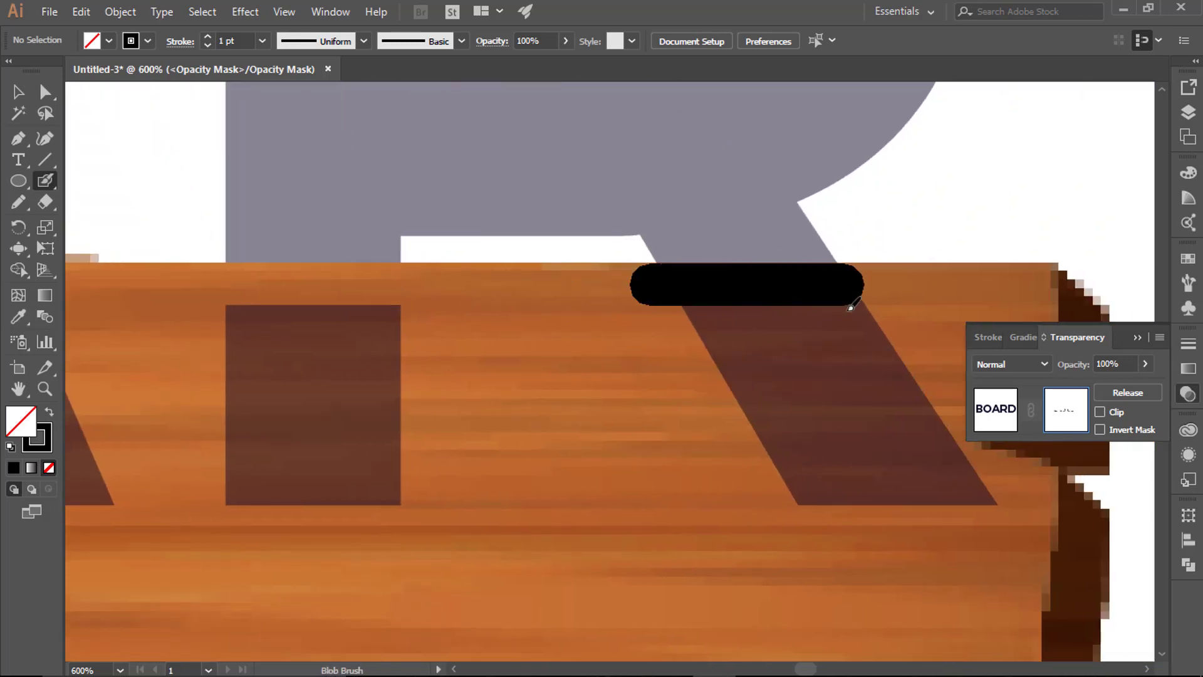
mouse_move(830, 344)
left_mouse_down()
mouse_move(307, 320)
mouse_move(886, 400)
left_mouse_up()
scroll(886, 399, "down", 3)
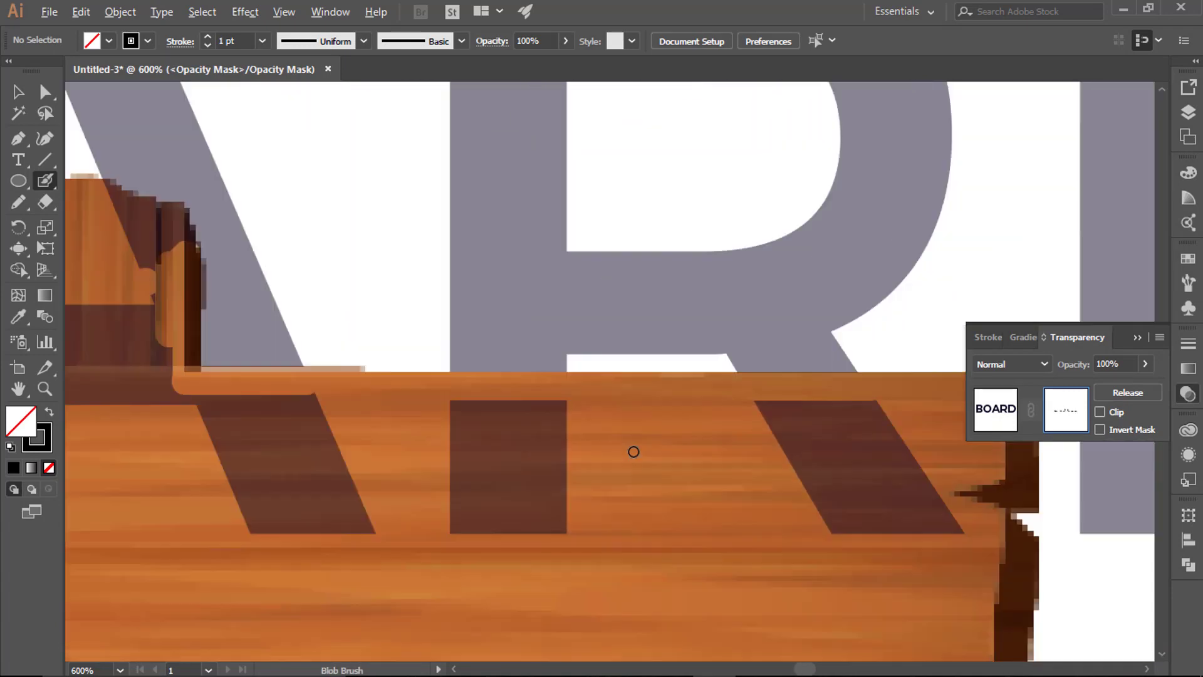
scroll(739, 526, "down", 3)
scroll(267, 397, "up", 6)
left_click_drag(350, 366, 651, 384)
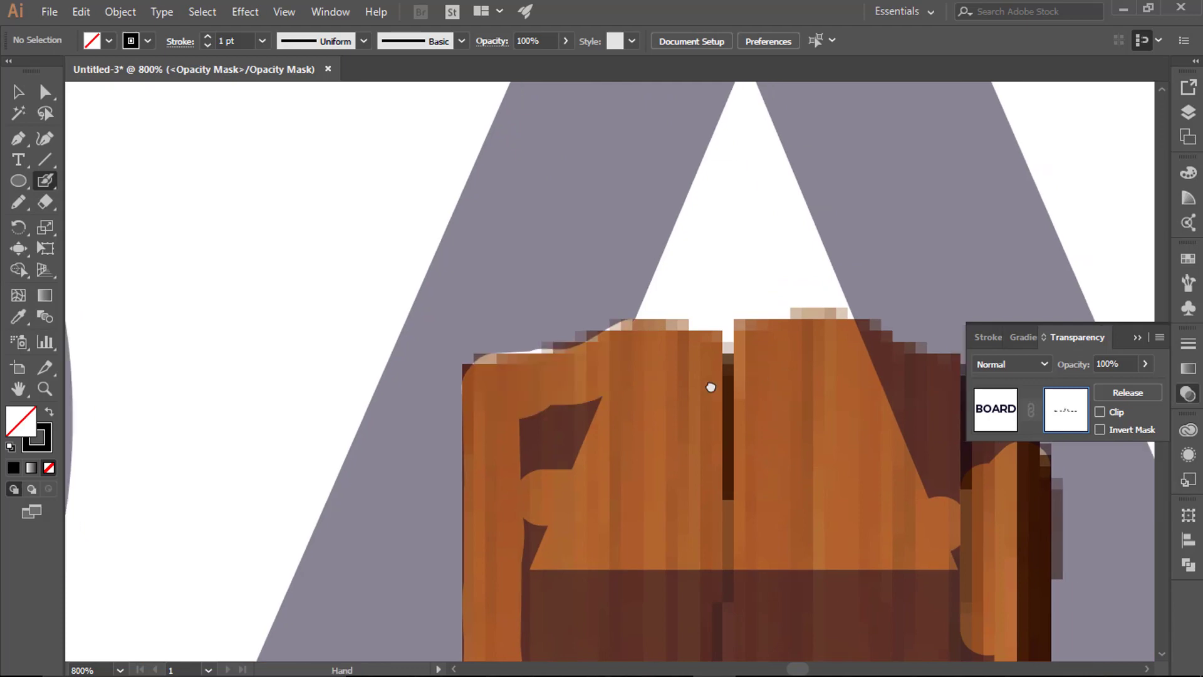
Paint the post's right edge and fill its dark F-shaped notch in the mask
scroll(709, 387, "right", 5)
mouse_move(571, 349)
left_mouse_down()
mouse_move(647, 384)
mouse_move(704, 389)
mouse_move(720, 421)
mouse_move(668, 441)
mouse_move(658, 508)
left_mouse_up()
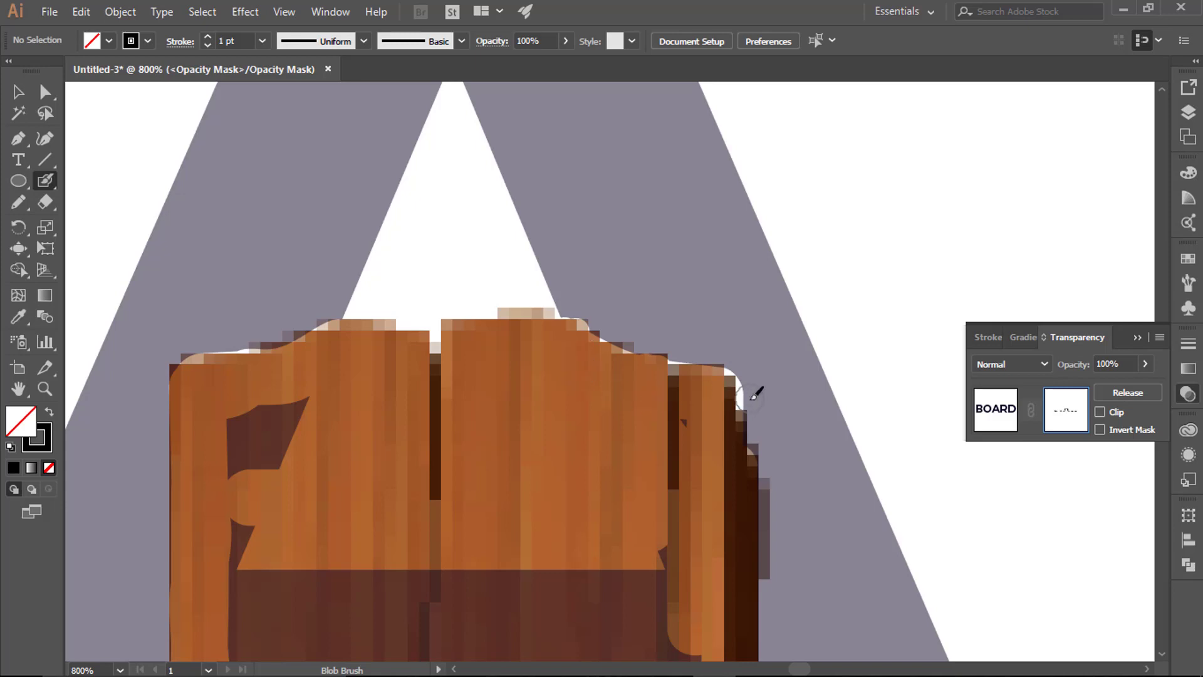
mouse_move(752, 384)
left_mouse_down()
mouse_move(736, 492)
mouse_move(760, 566)
left_mouse_up()
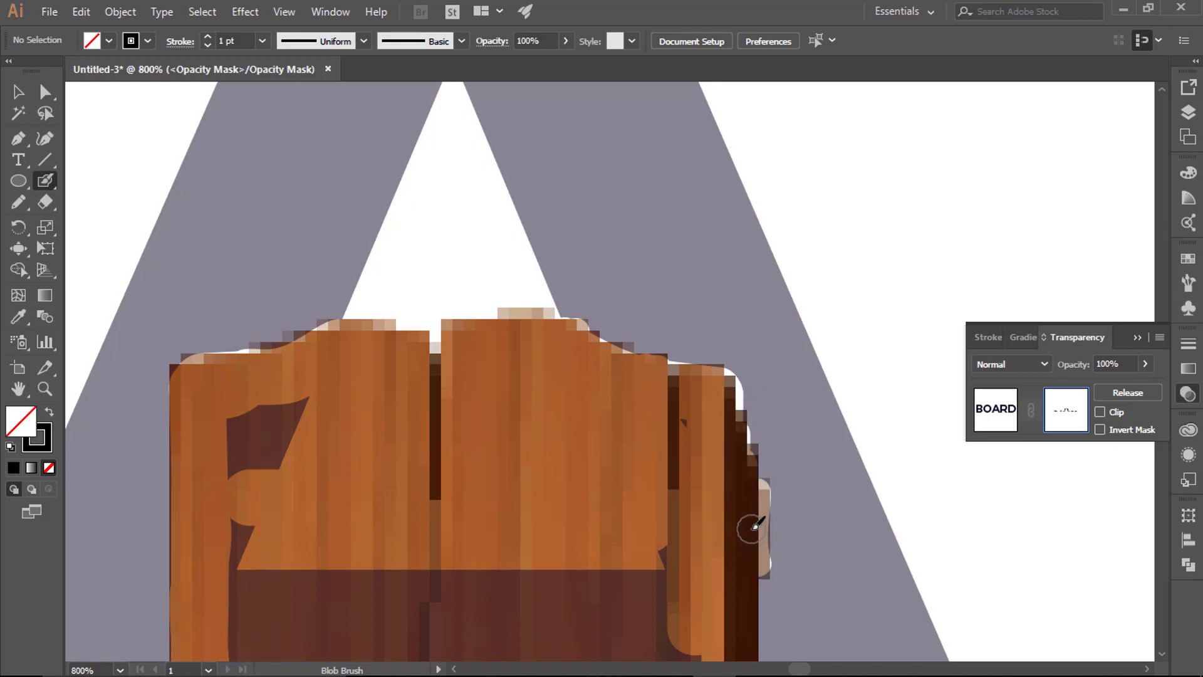
left_click_drag(759, 528, 756, 489)
left_click_drag(304, 404, 242, 478)
Paint over the post's lower dark area and the board's face under O, A and R
scroll(319, 457, "down", 3)
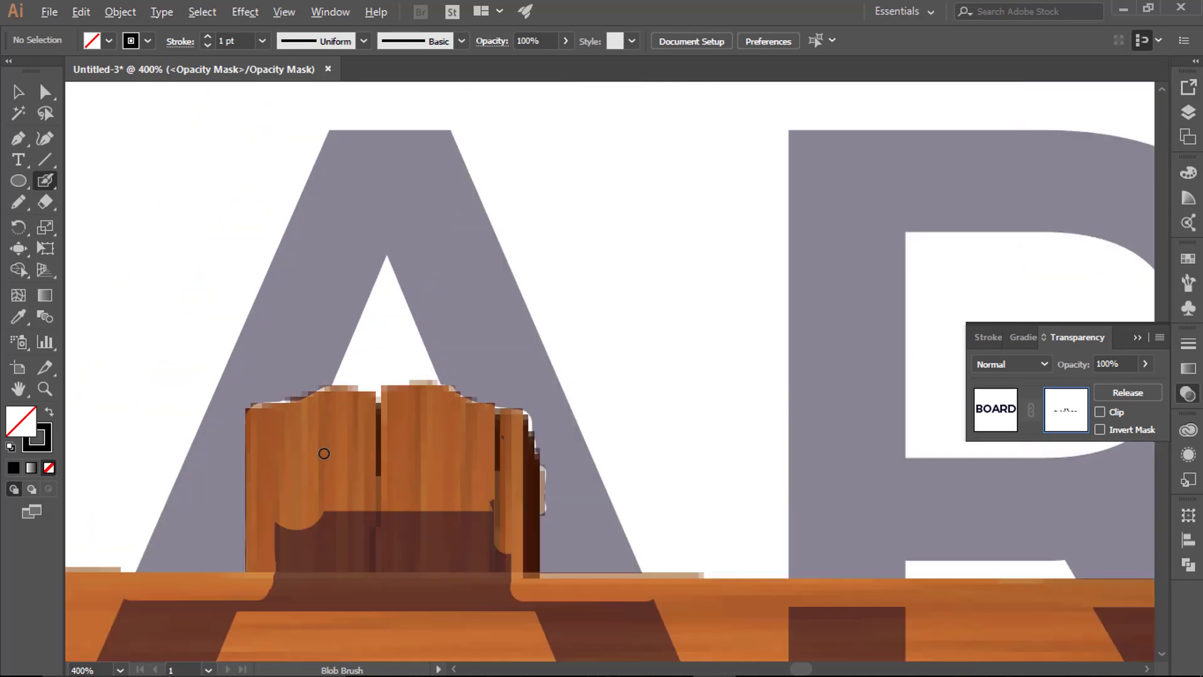
left_click_drag(315, 507, 446, 487)
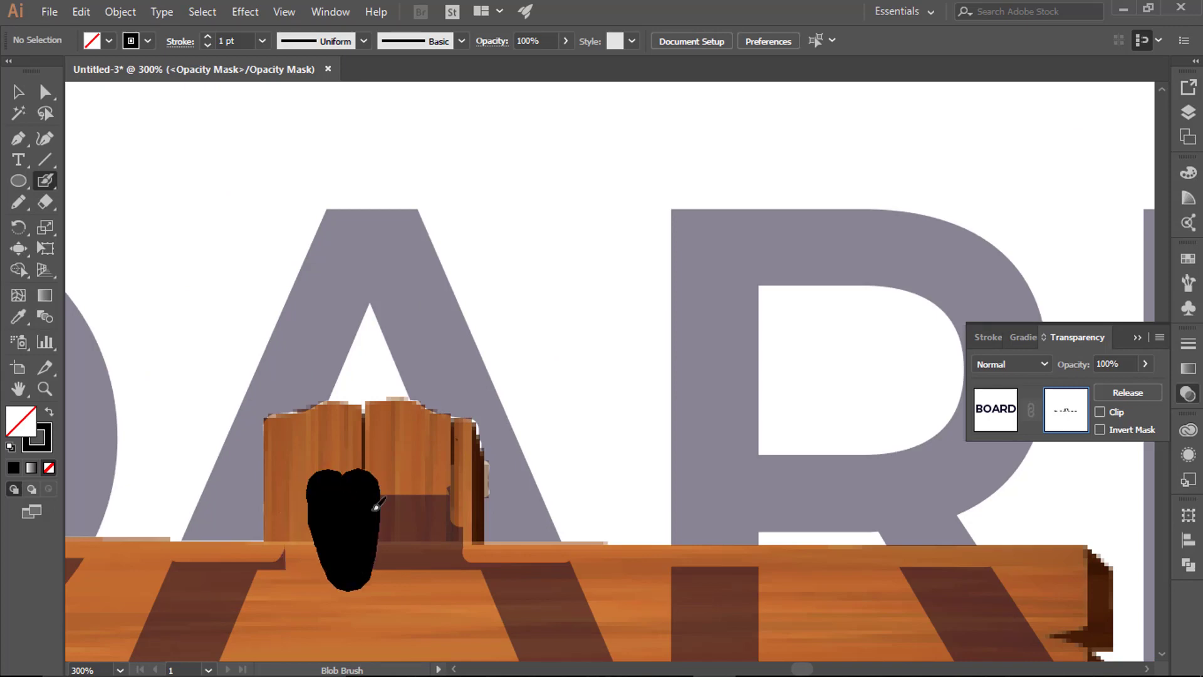
mouse_move(446, 487)
left_mouse_down()
mouse_move(401, 567)
mouse_move(588, 585)
mouse_move(755, 579)
left_mouse_up()
mouse_move(338, 567)
left_mouse_down()
mouse_move(179, 572)
mouse_move(690, 504)
mouse_move(416, 518)
mouse_move(310, 534)
mouse_move(315, 554)
mouse_move(478, 557)
mouse_move(429, 569)
mouse_move(798, 502)
mouse_move(736, 565)
left_mouse_up()
scroll(434, 568, "right", 5)
mouse_move(435, 568)
left_mouse_down()
mouse_move(652, 582)
mouse_move(586, 553)
mouse_move(538, 550)
mouse_move(687, 567)
mouse_move(708, 545)
mouse_move(867, 557)
left_mouse_up()
mouse_move(950, 621)
left_mouse_down()
mouse_move(1065, 570)
mouse_move(964, 577)
mouse_move(959, 588)
left_mouse_up()
scroll(368, 406, "up", 4)
mouse_move(368, 405)
left_mouse_down()
mouse_move(638, 478)
mouse_move(620, 478)
left_mouse_up()
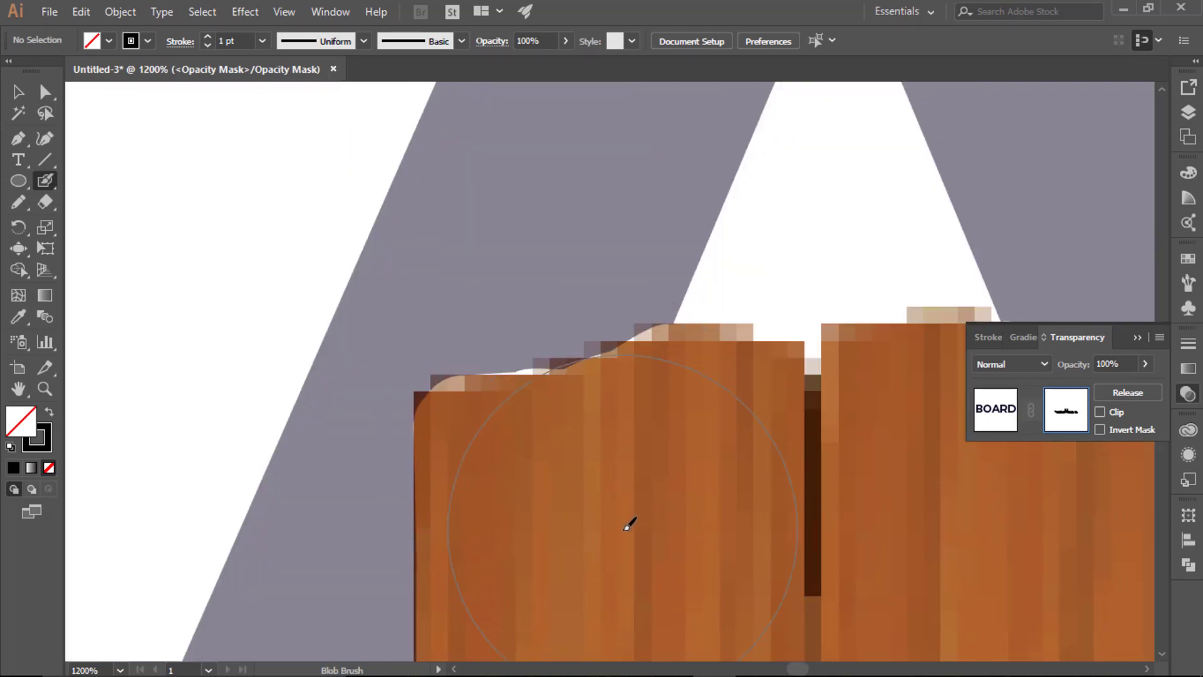
Switch the paint colour to white, shrink the brush, and try a right-edge stroke, then undo it
scroll(645, 523, "right", 5)
scroll(524, 492, "right", 3)
scroll(590, 505, "right", 3)
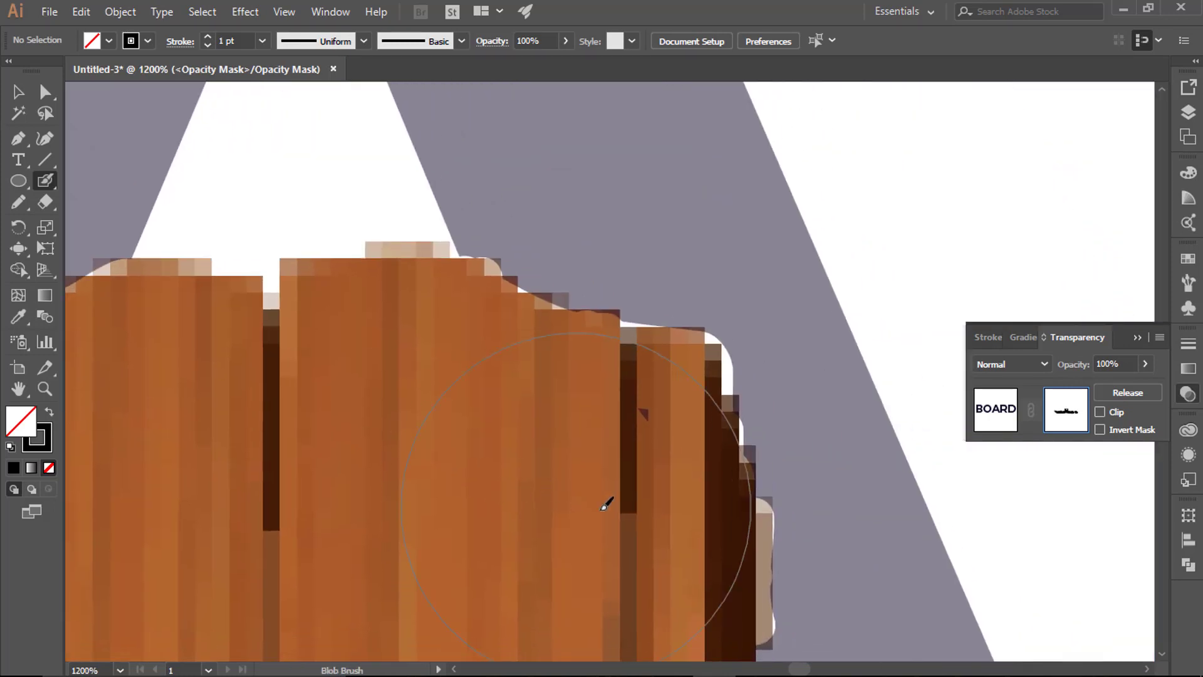
left_click(135, 39)
left_click(39, 72)
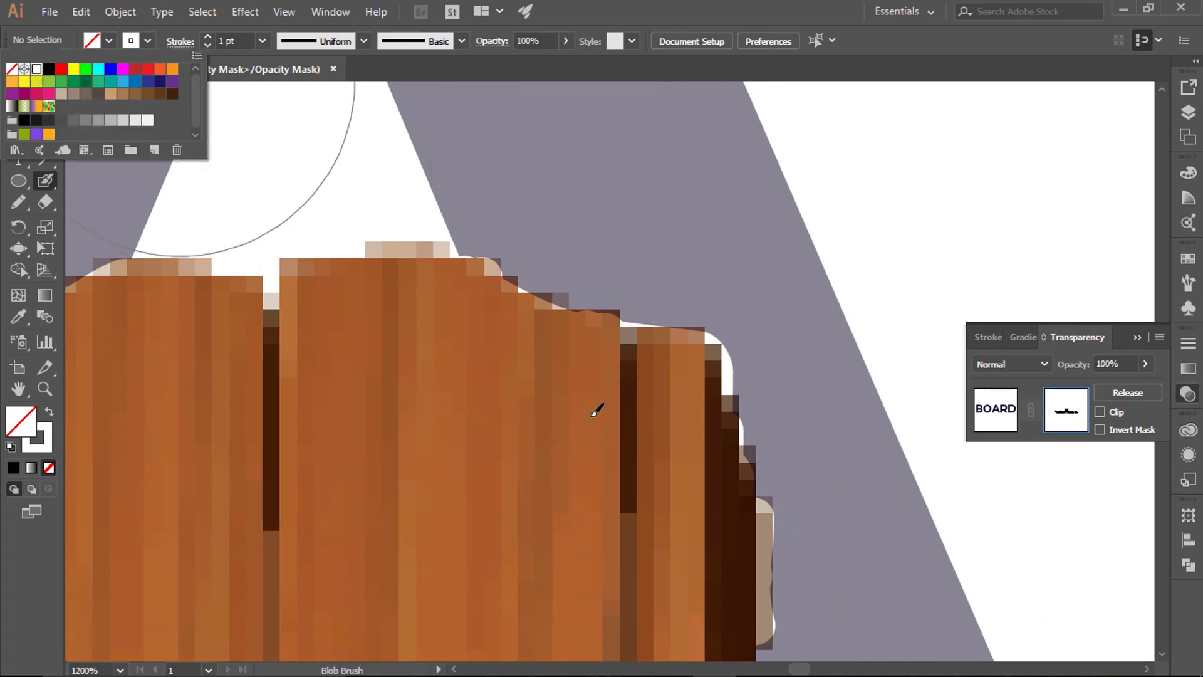
key("bracketleft")
key("bracketleft")
key("bracketleft")
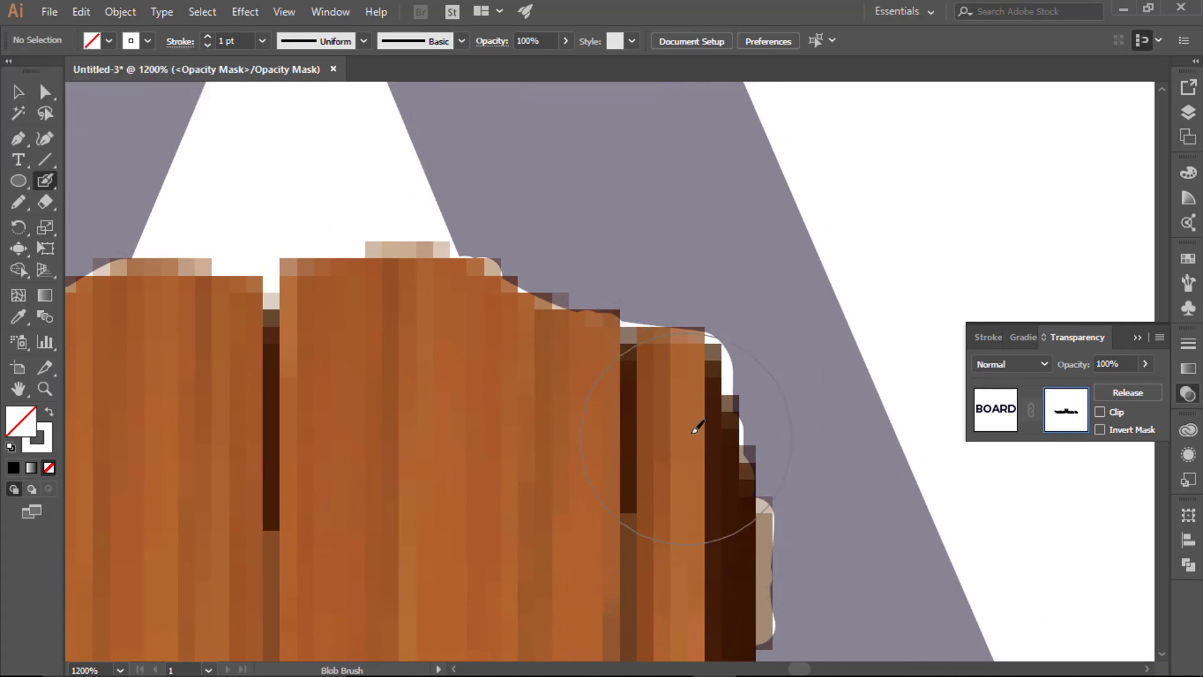
left_click_drag(726, 349, 732, 395)
key("ctrl+z")
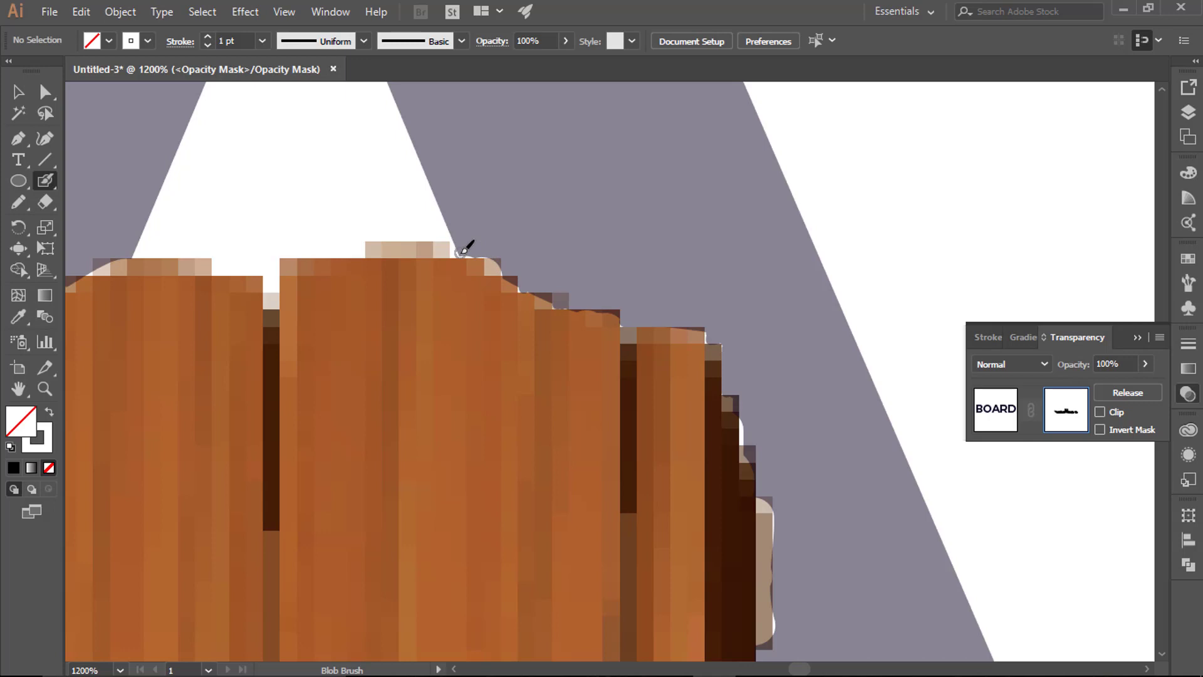
Smooth the post's upper right and top edges in the opacity mask with Blob Brush strokes
left_click_drag(458, 252, 460, 253)
mouse_move(102, 270)
left_mouse_down()
mouse_move(656, 281)
mouse_move(639, 281)
left_mouse_up()
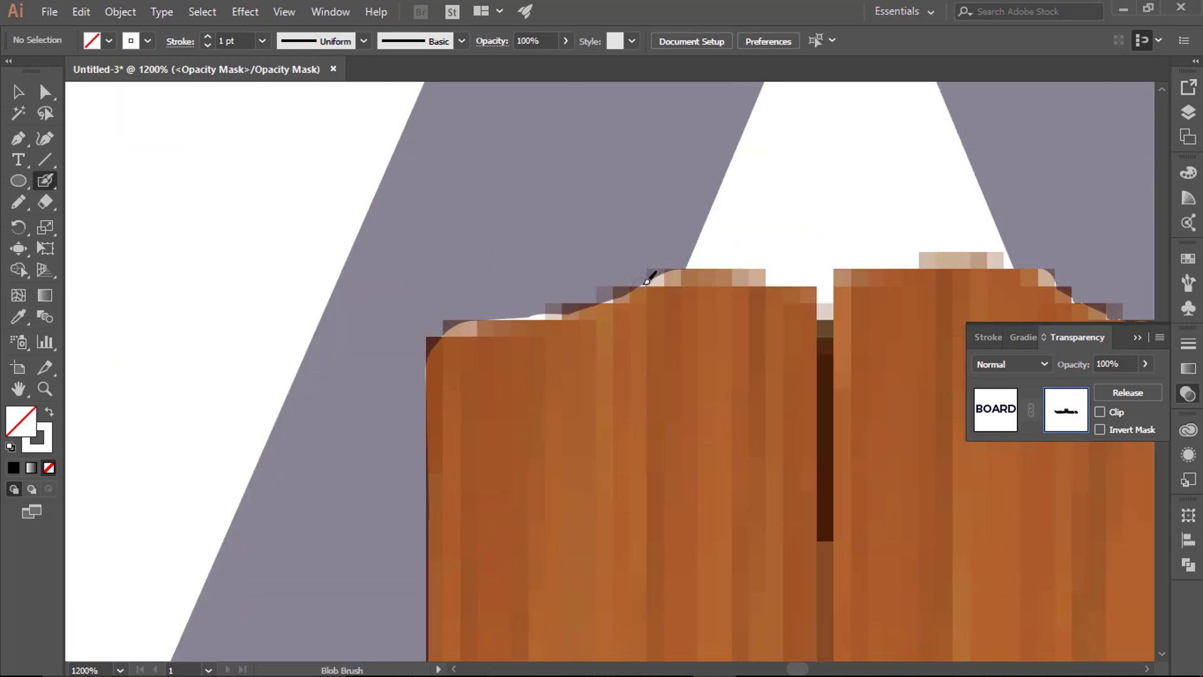
left_click_drag(542, 315, 469, 305)
key("alt")
scroll(467, 327, "down", 6)
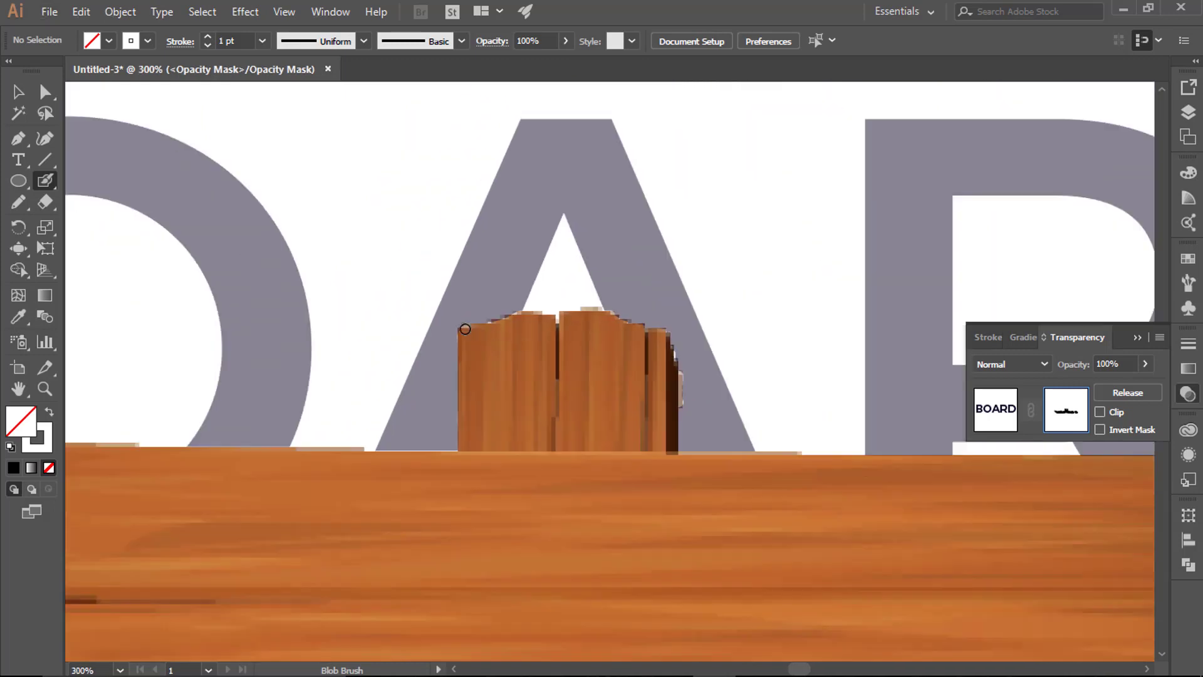
scroll(571, 374, "up", 4)
scroll(606, 311, "up", 2)
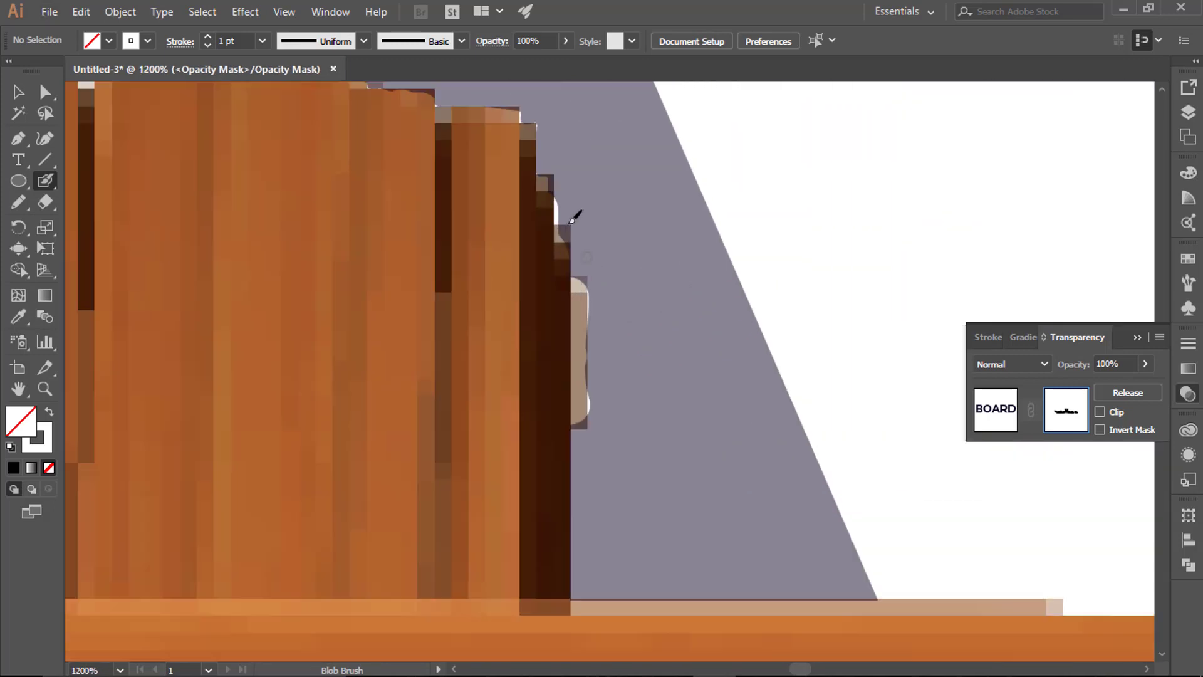
Cover the light strip down the post's right side, slanting its top, and view at 100%
left_click_drag(563, 196, 557, 226)
left_click_drag(583, 272, 587, 426)
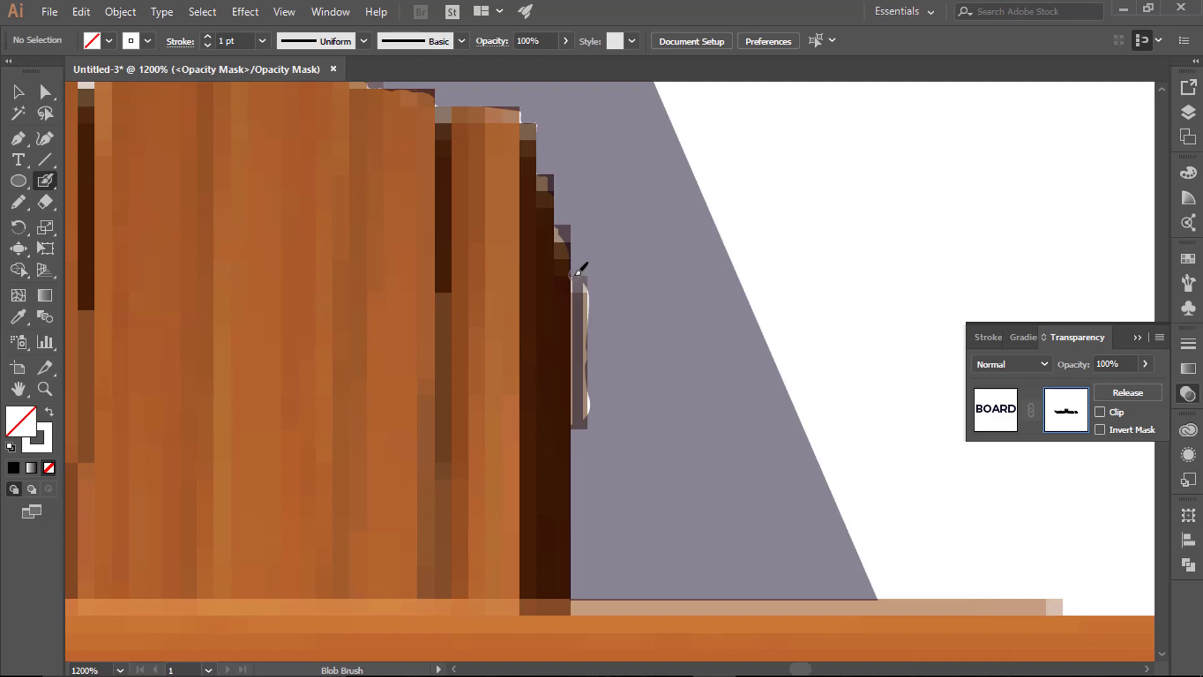
scroll(583, 271, "up", 2)
mouse_move(584, 259)
left_mouse_down()
mouse_move(595, 290)
mouse_move(582, 567)
left_mouse_up()
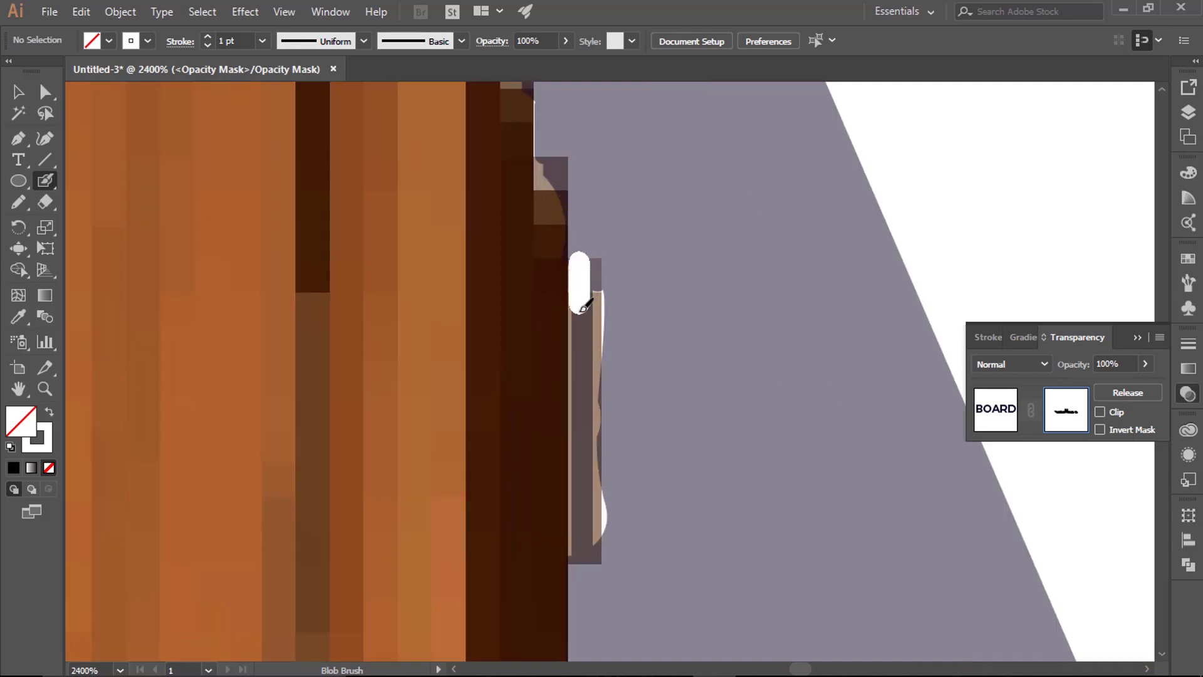
mouse_move(606, 281)
left_mouse_down()
mouse_move(600, 300)
mouse_move(585, 229)
left_mouse_up()
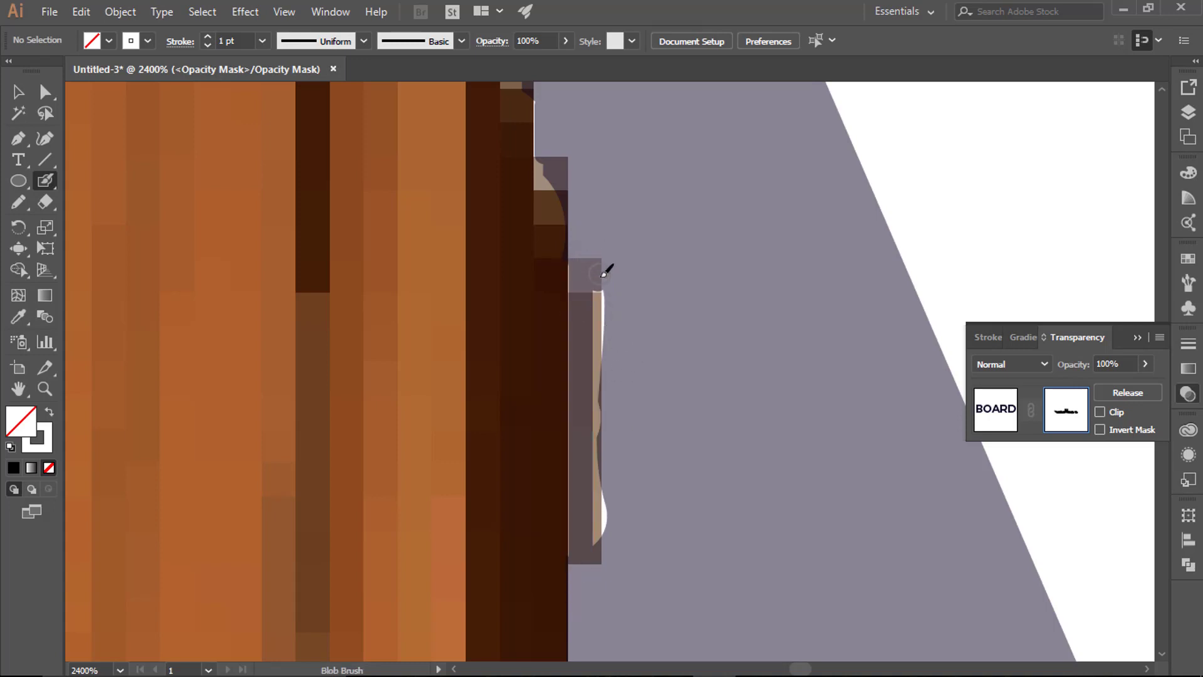
left_click_drag(604, 274, 603, 551)
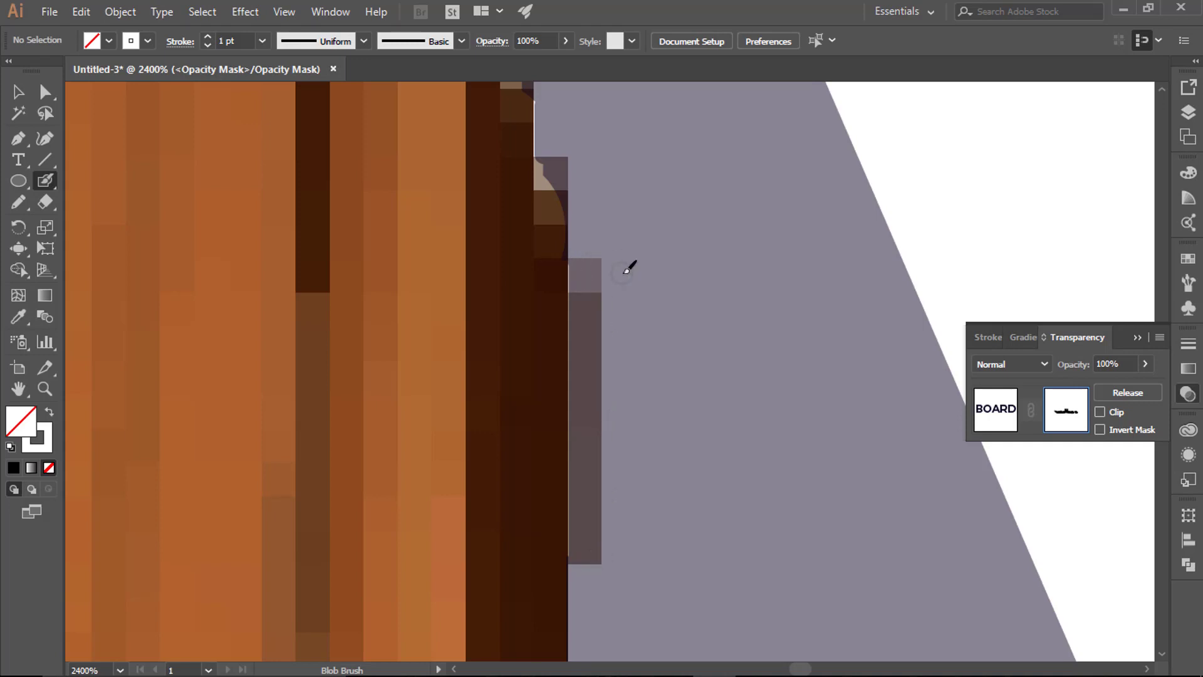
key("ctrl+1")
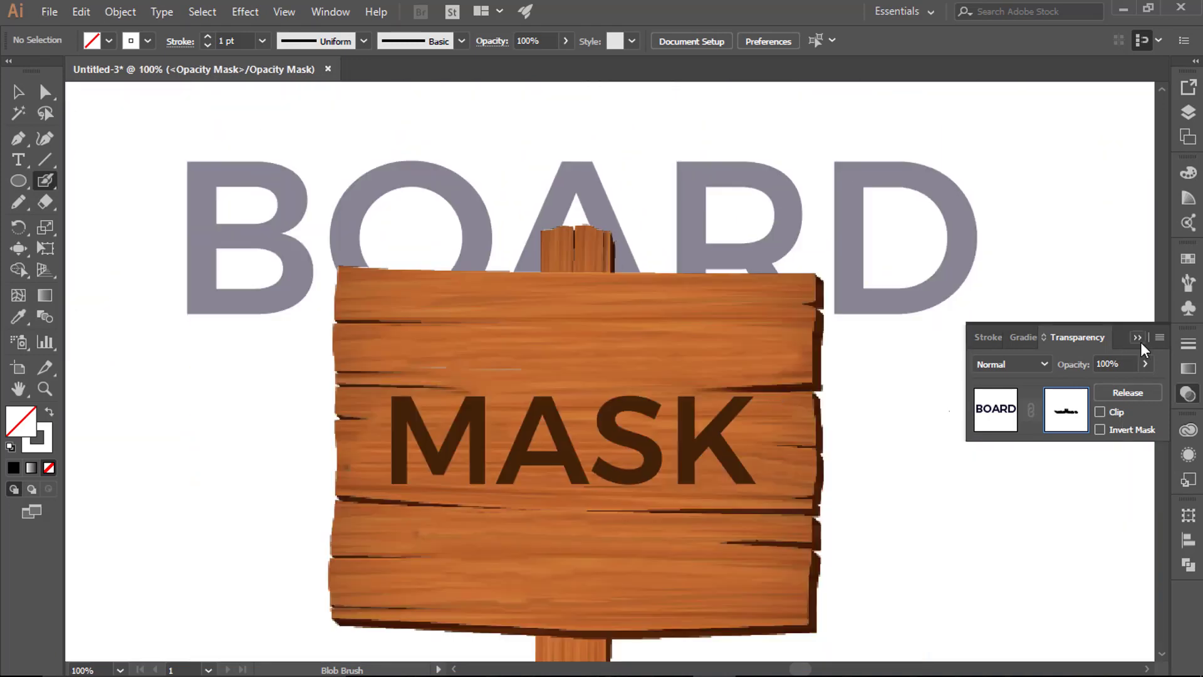
Return to editing the BOARD opacity mask and paint a first stroke along the board's top edge
left_click(996, 408)
scroll(367, 270, "up", 5)
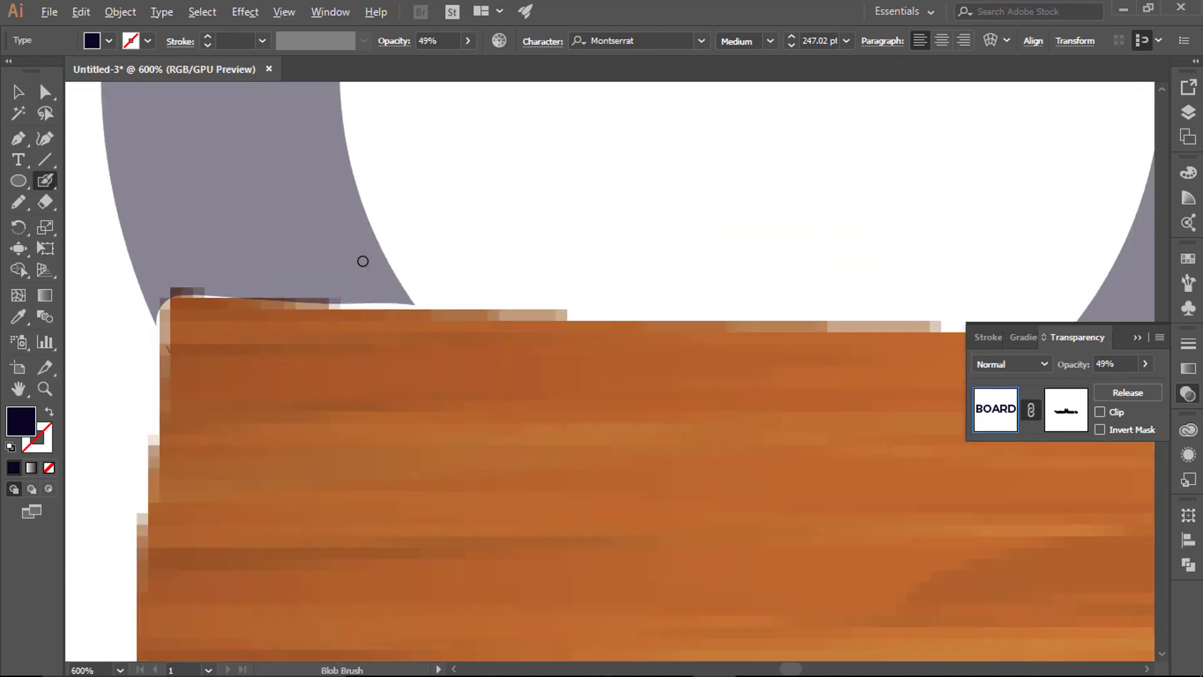
left_click(1066, 410)
scroll(376, 314, "up", 3)
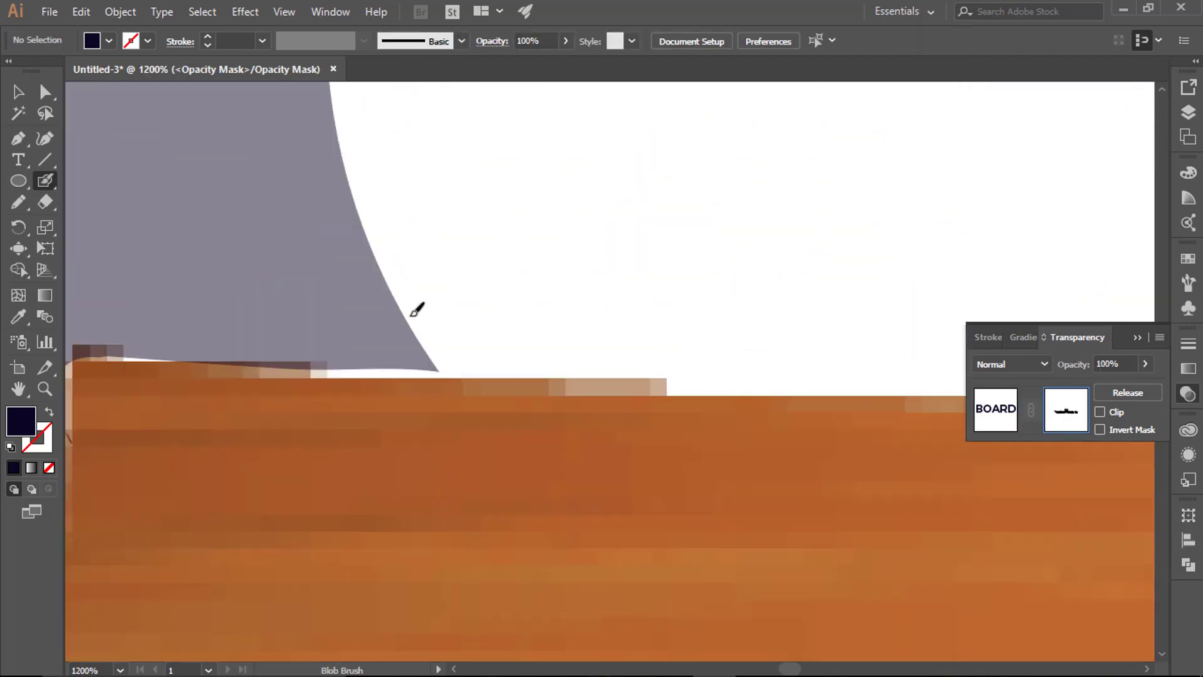
scroll(344, 357, "up", 1)
scroll(336, 357, "down", 3)
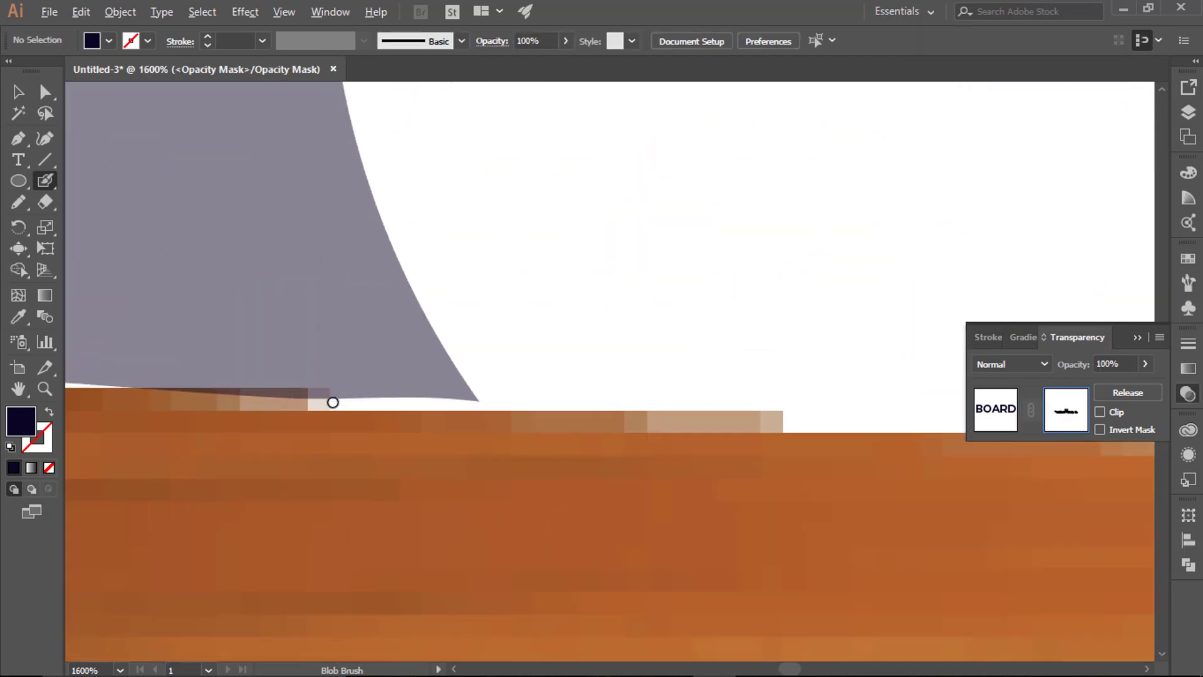
scroll(332, 402, "up", 1)
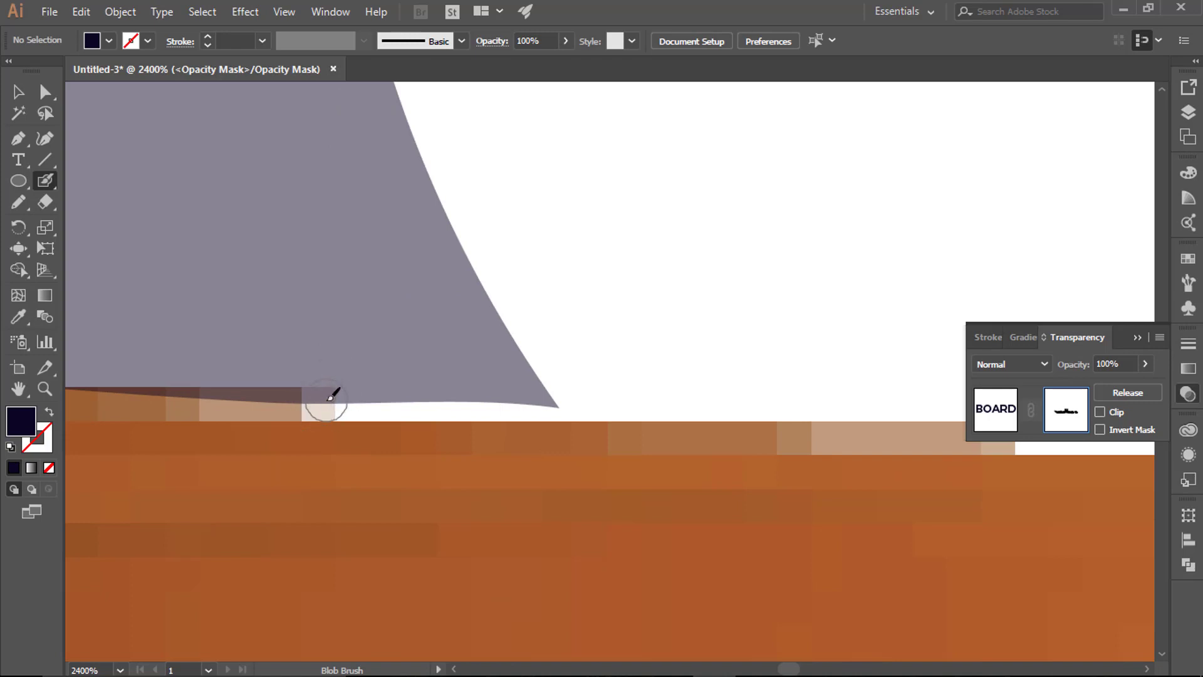
left_click_drag(330, 397, 383, 398)
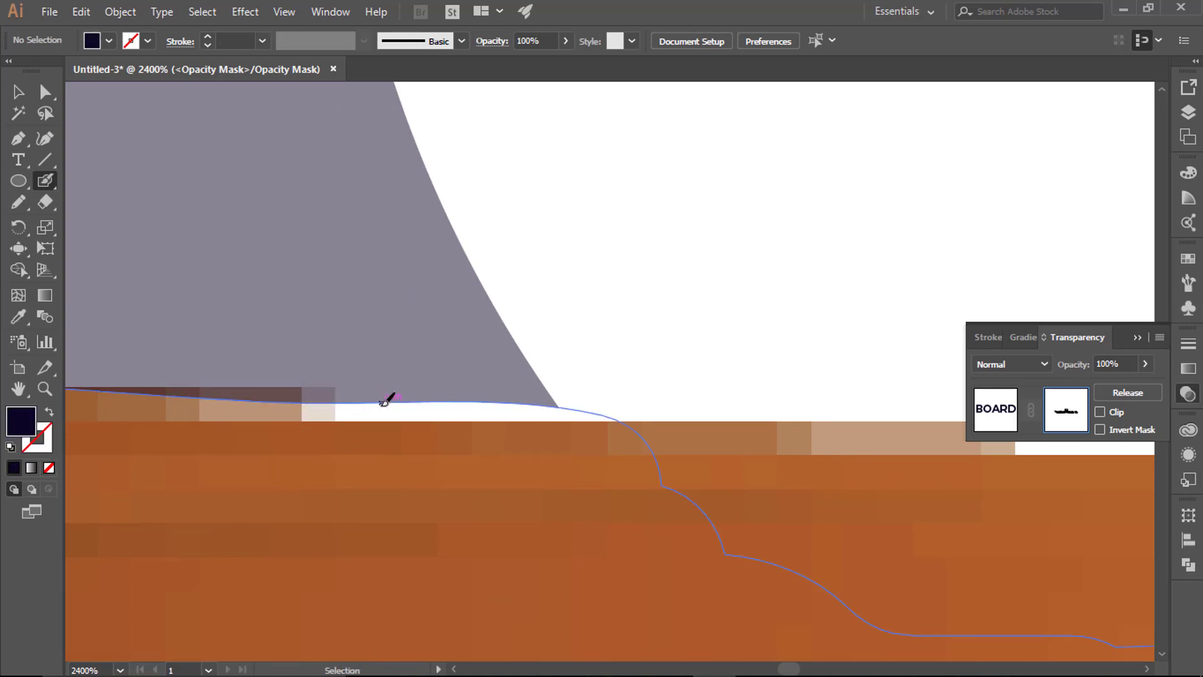
Set the fill to white and paint a long stroke along the board's top edge
left_click(109, 41)
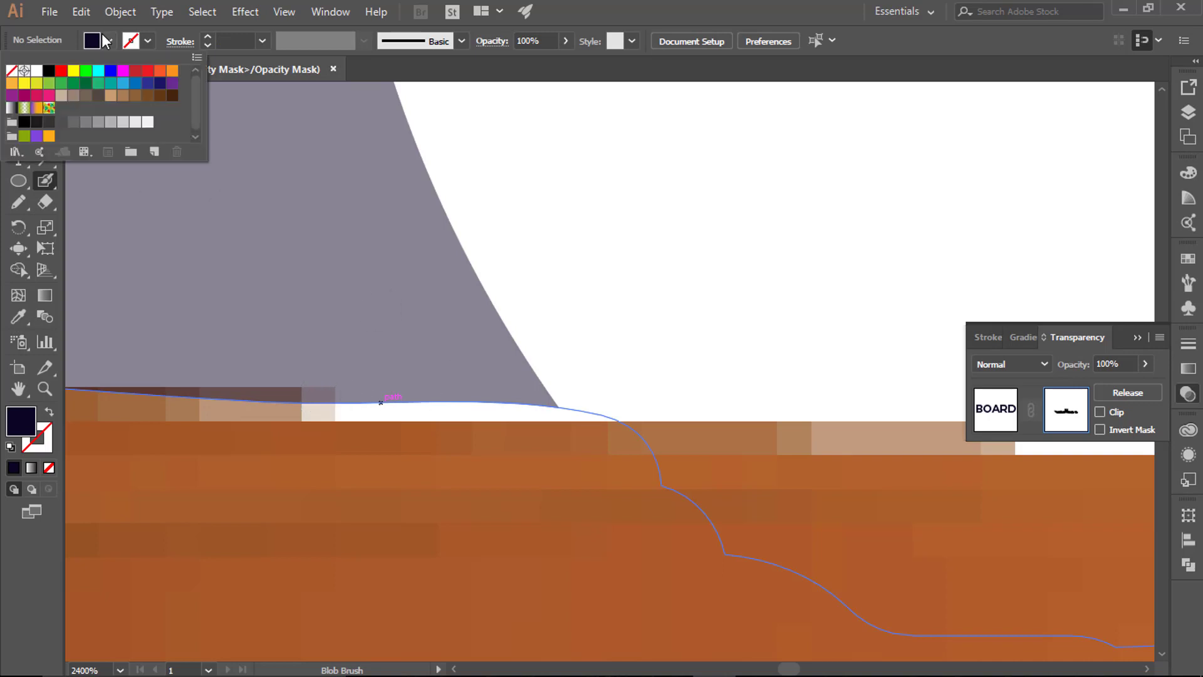
left_click(36, 70)
left_click(373, 367)
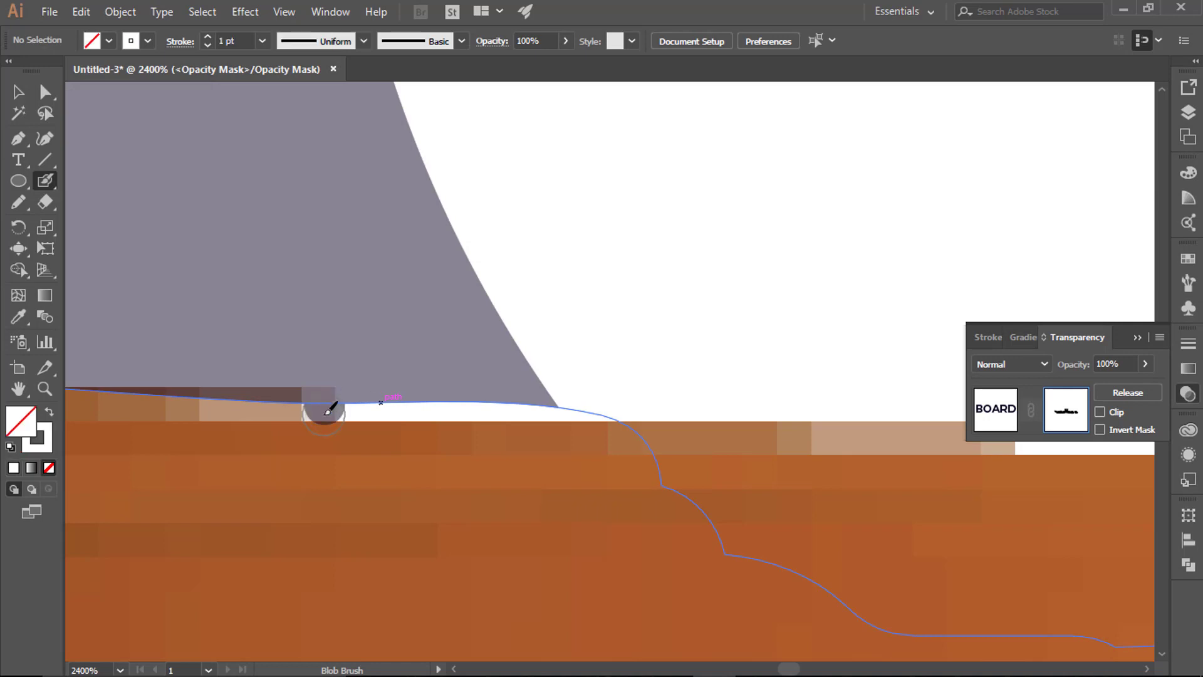
mouse_move(326, 404)
left_mouse_down()
mouse_move(343, 383)
mouse_move(600, 398)
left_mouse_up()
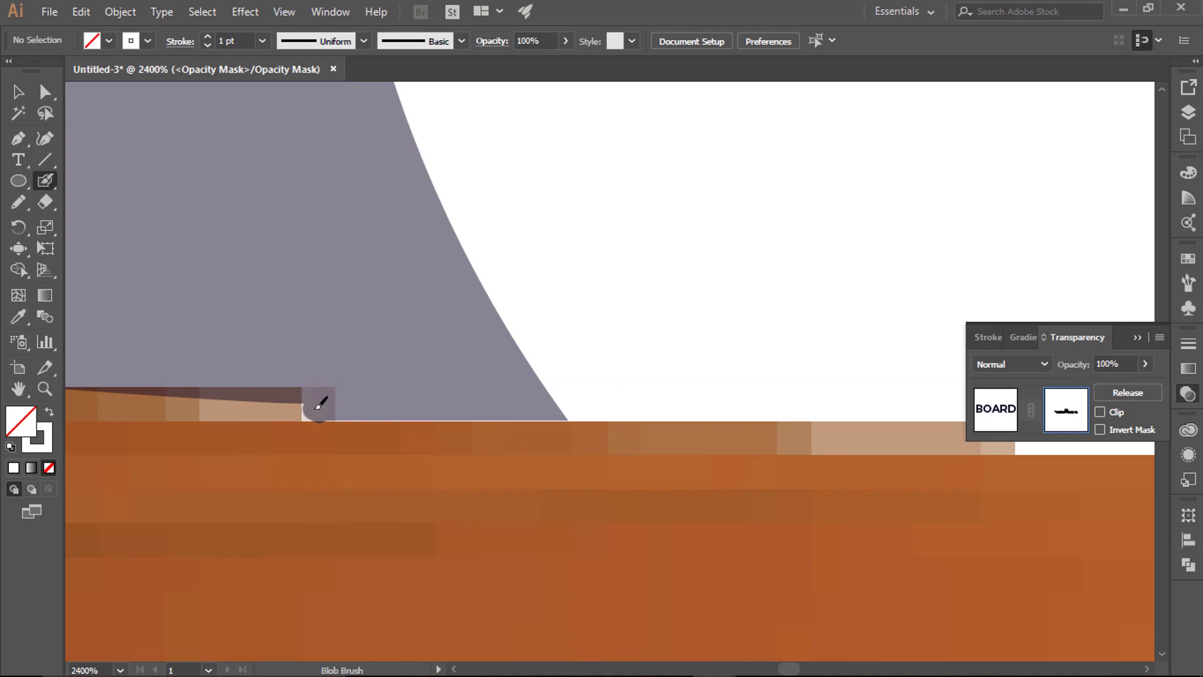
scroll(319, 404, "up", 3)
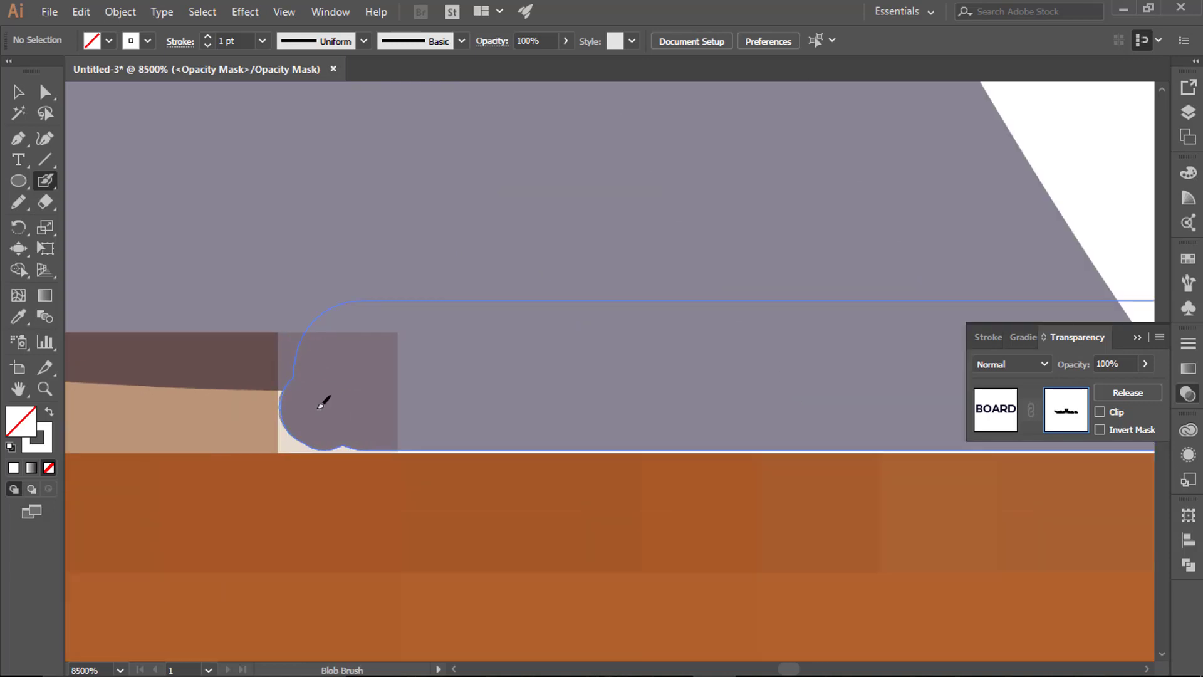
Extend the letter's lower edge down to the board edge with white strokes, touching up its lower-left corner
left_click_drag(321, 405, 608, 410)
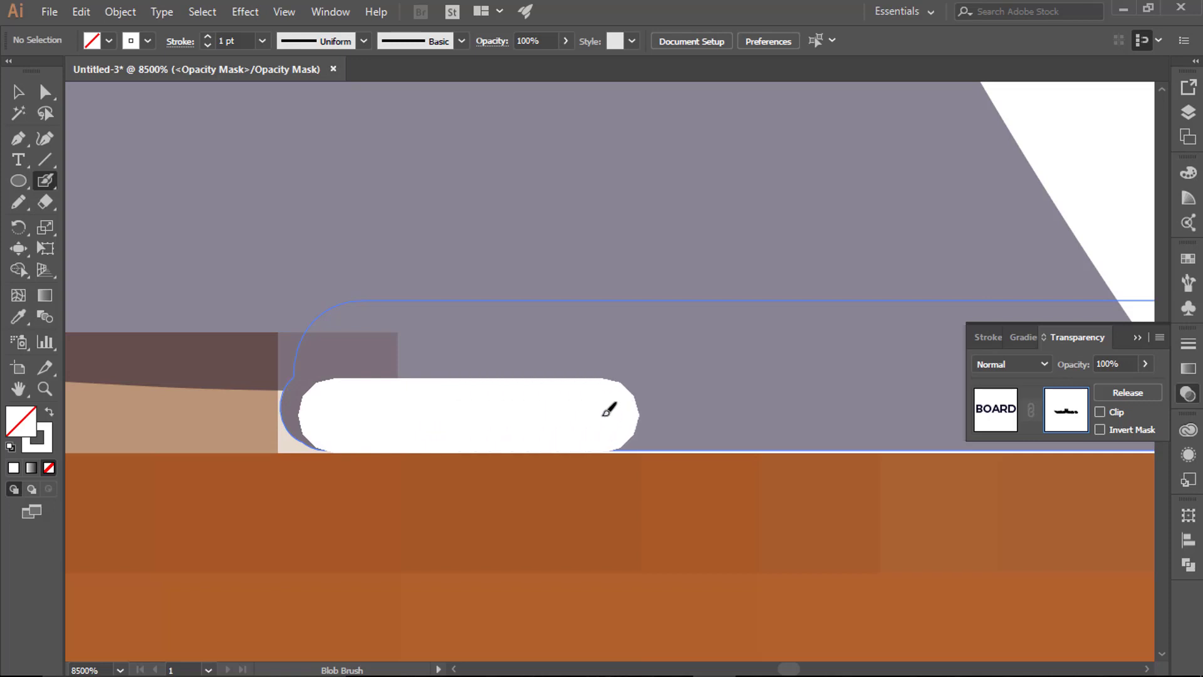
left_click_drag(608, 411, 937, 404)
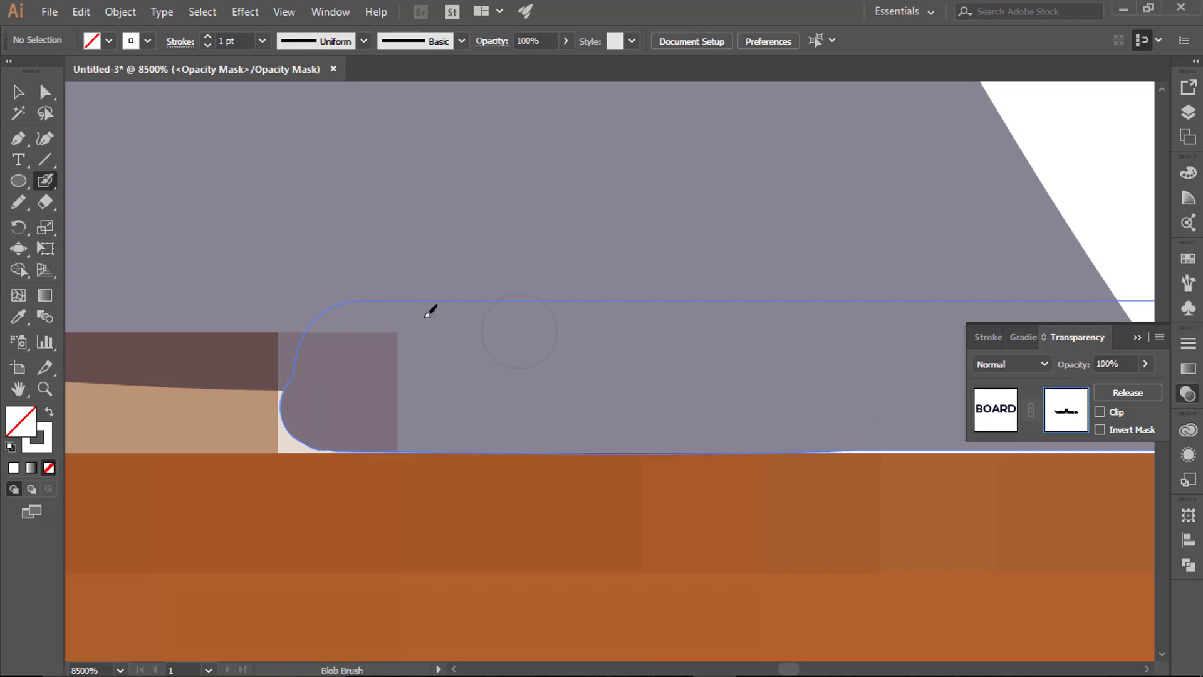
left_click_drag(327, 401, 313, 418)
scroll(316, 412, "down", 5)
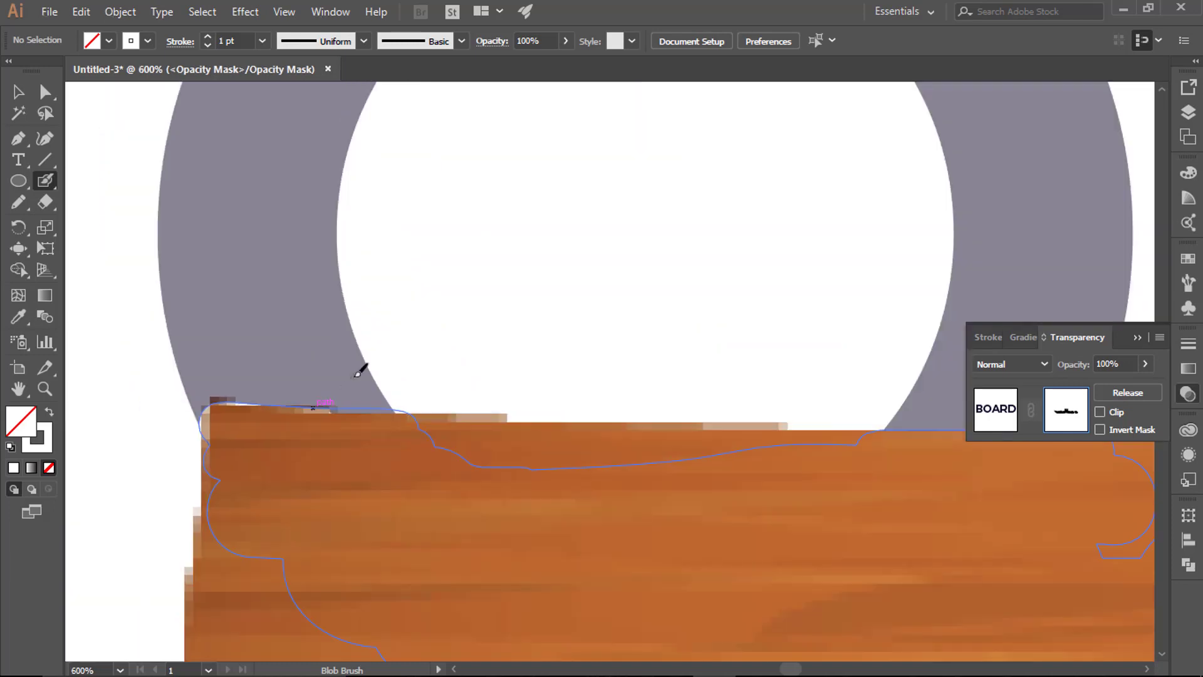
scroll(238, 416, "up", 5)
Fill the gap under the O with white, undoing the two misplaced dabs
mouse_move(223, 347)
left_mouse_down()
mouse_move(234, 336)
mouse_move(336, 338)
left_mouse_up()
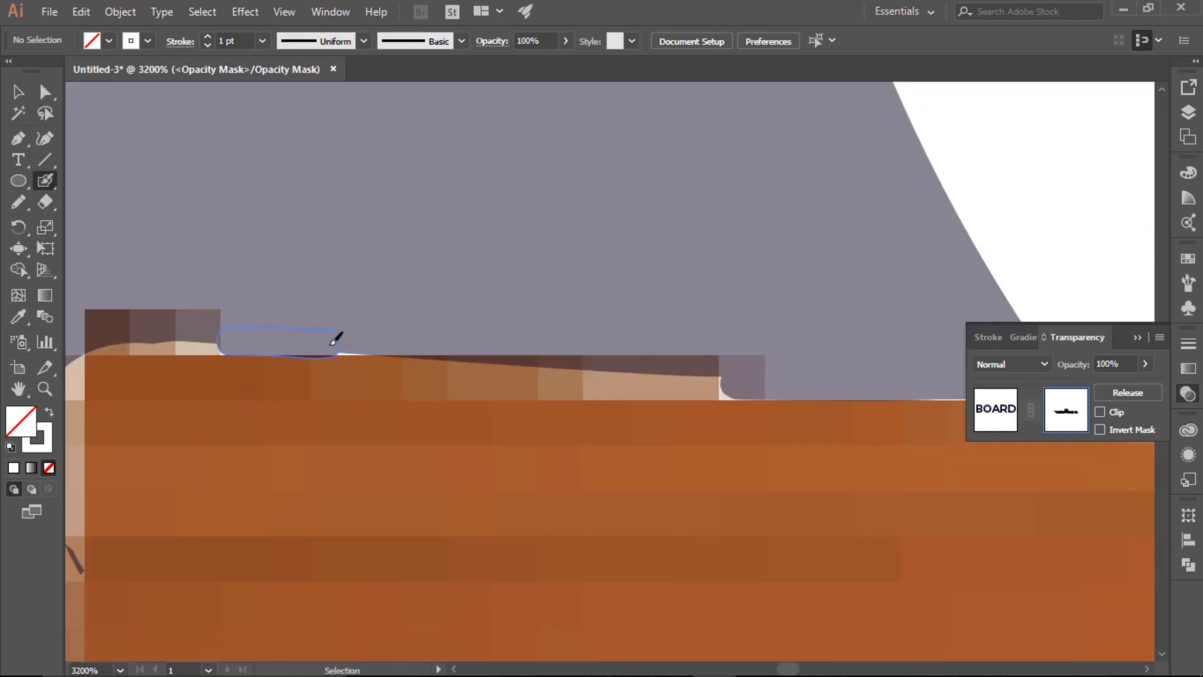
left_click(228, 343)
key("ctrl+z")
left_click(230, 341)
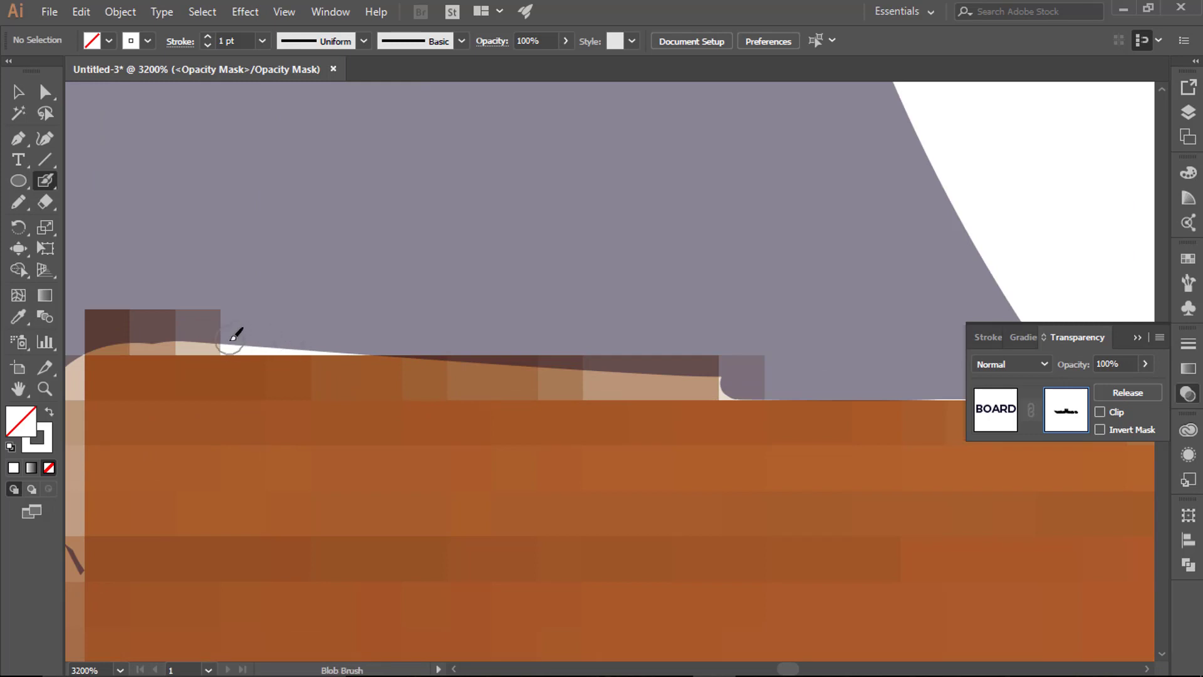
key("ctrl+z")
left_click_drag(230, 343, 401, 339)
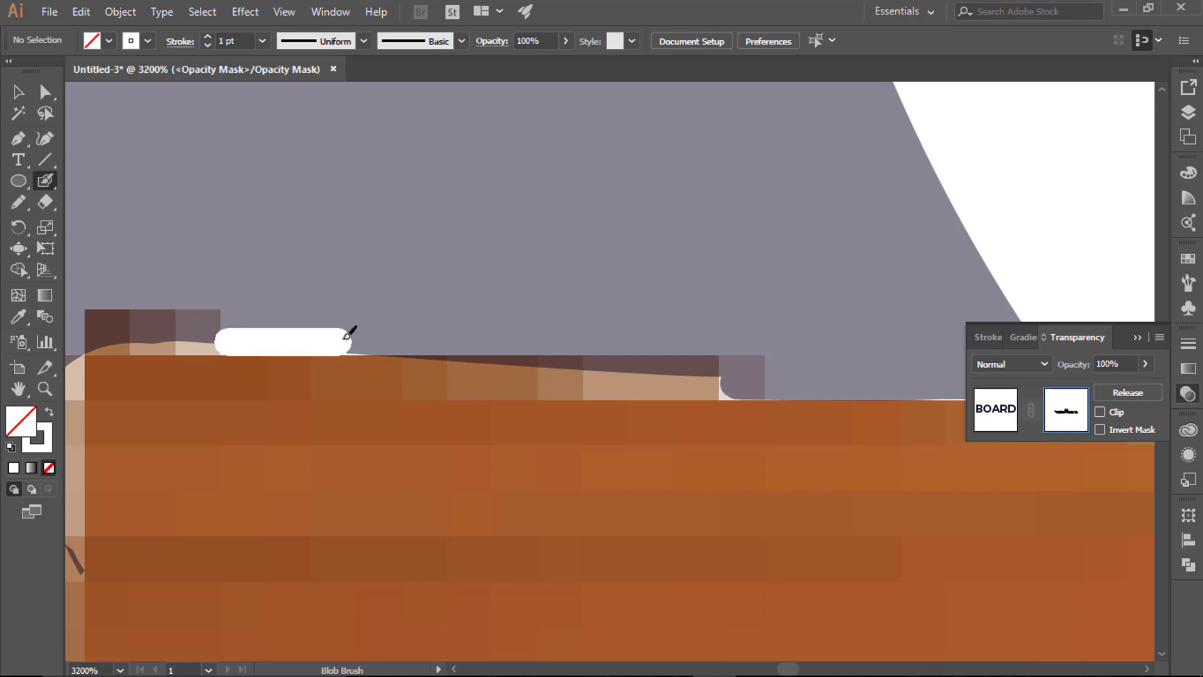
Paint white along the board's edge to fill the gap under the A
scroll(438, 287, "down", 10)
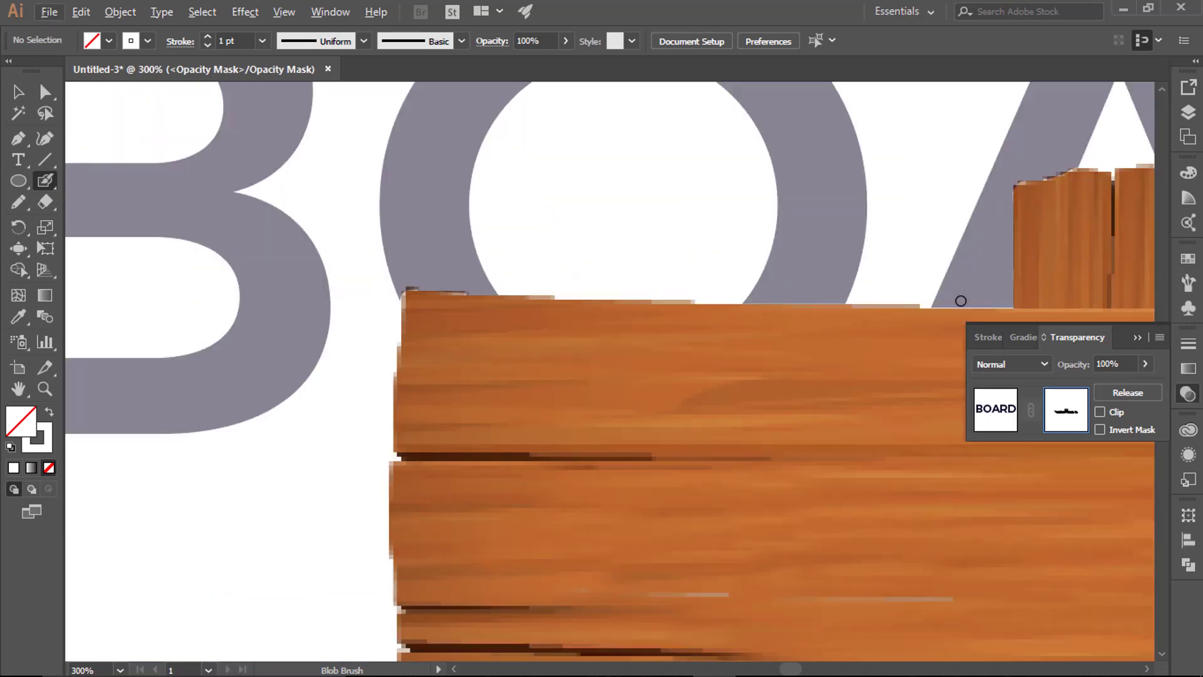
scroll(958, 300, "up", 5)
scroll(977, 287, "up", 3)
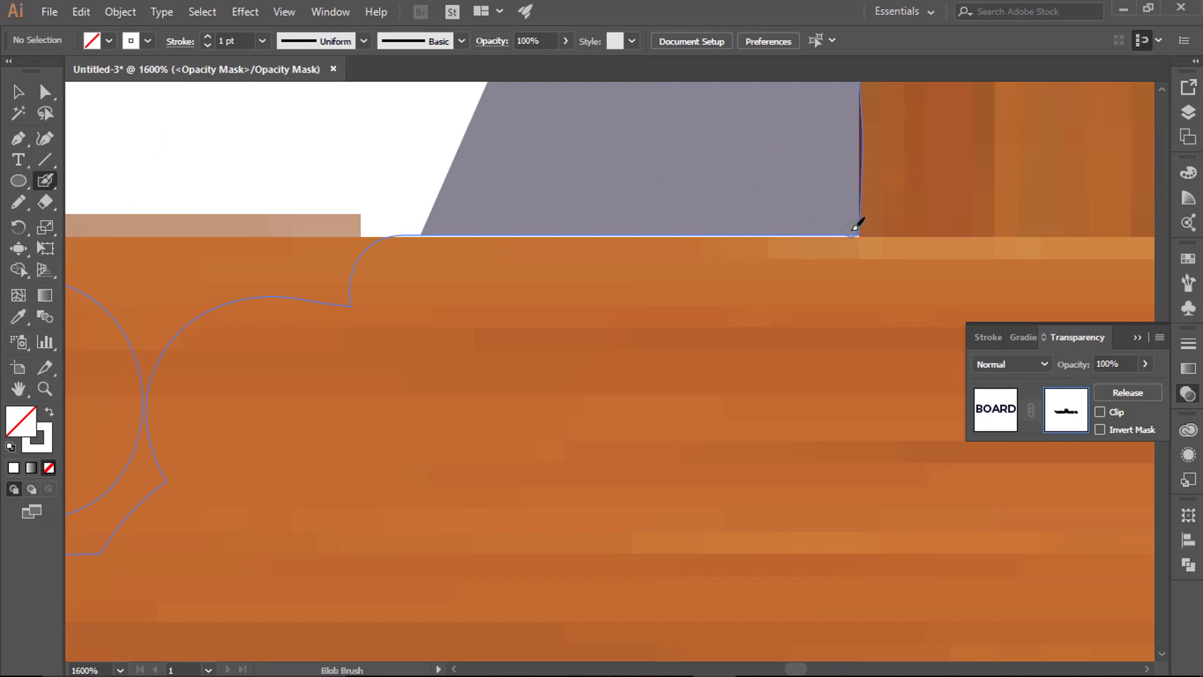
left_click_drag(854, 228, 413, 218)
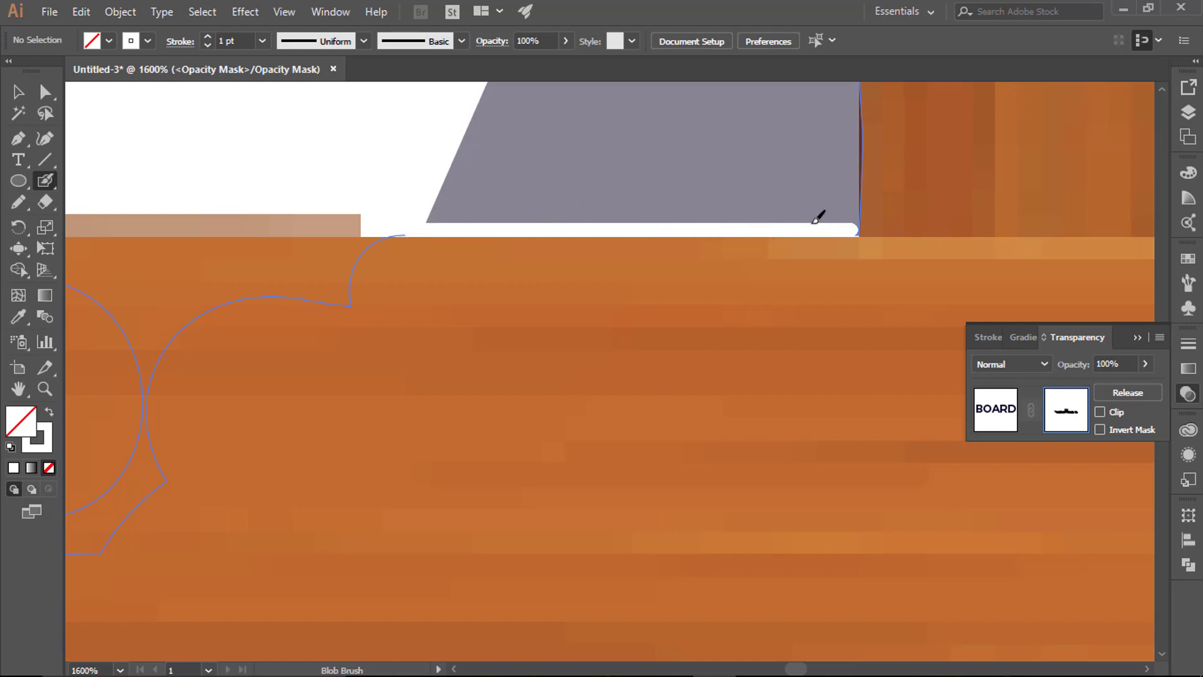
Exit mask editing on BOARD and raise its opacity to 100%
scroll(695, 188, "down", 6)
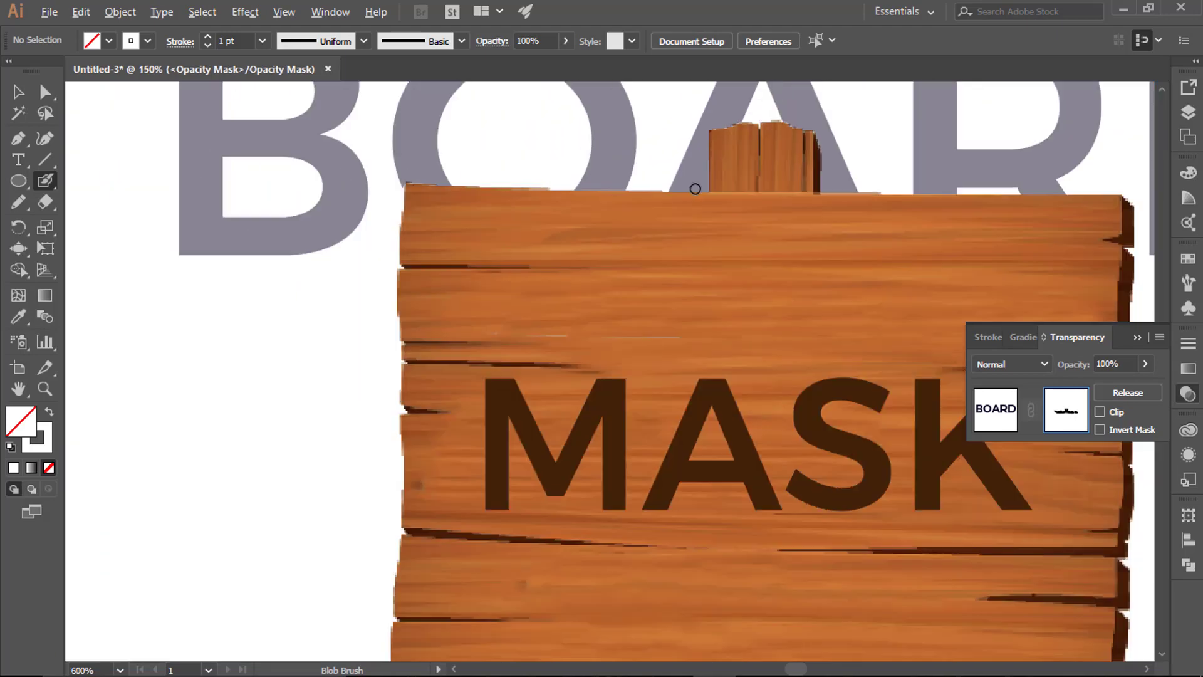
scroll(714, 194, "down", 2)
left_click(995, 410)
scroll(401, 200, "down", 1)
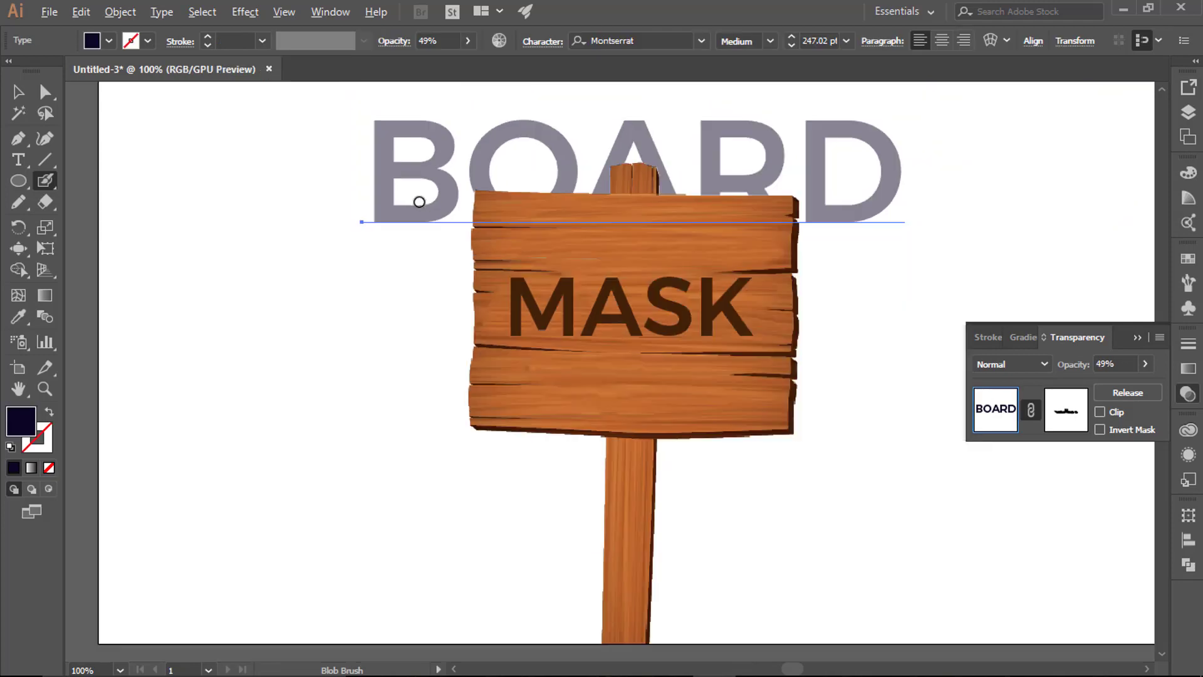
scroll(416, 201, "down", 1)
left_click(467, 40)
left_click_drag(431, 63, 469, 63)
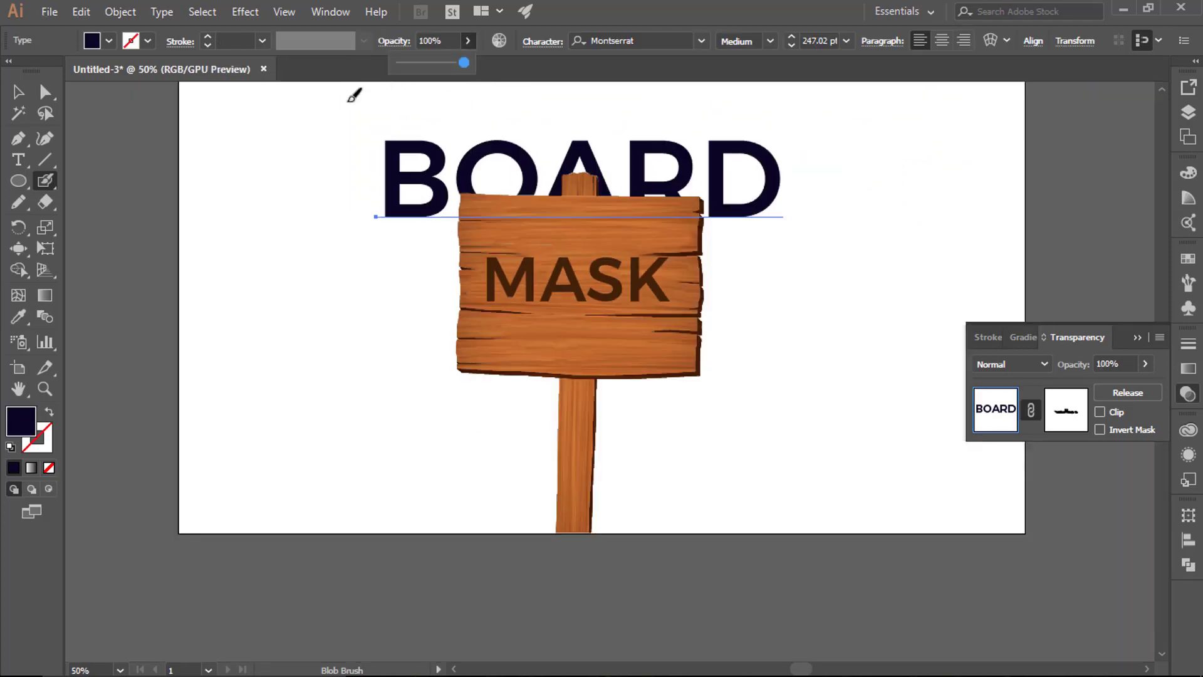
Deselect the BOARD text, collapse the Transparency settings and centre the finished artwork
key("v")
left_click(738, 343)
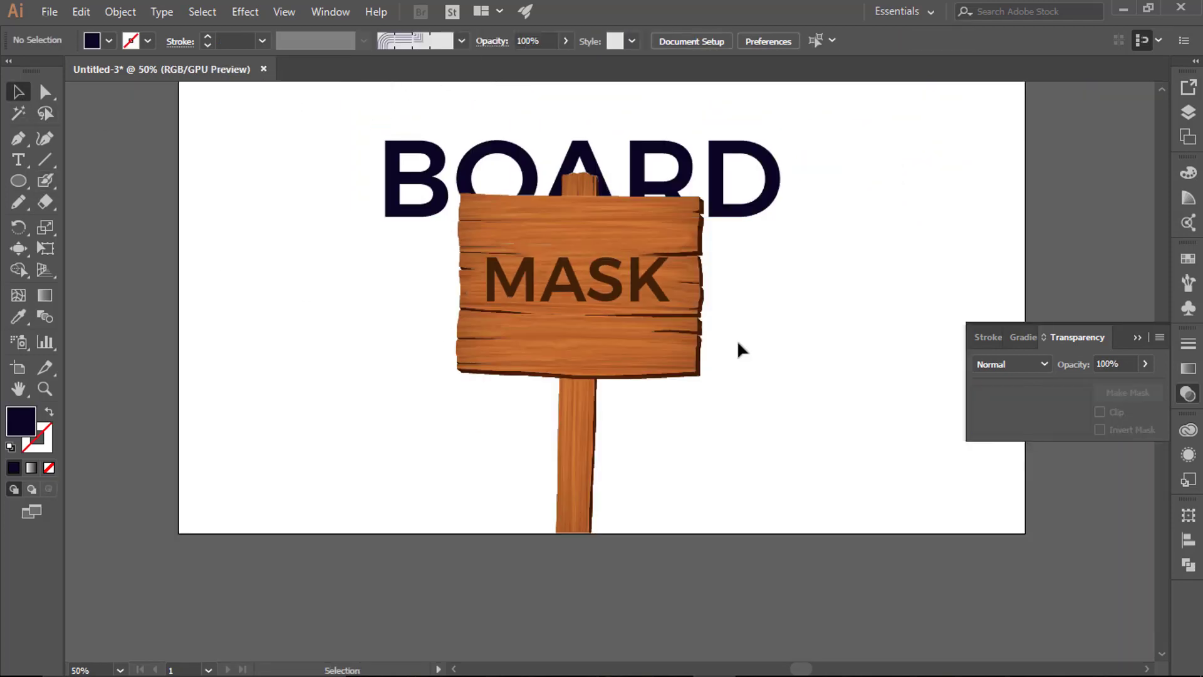
left_click(1136, 338)
scroll(862, 333, "down", 2)
scroll(881, 377, "up", 1)
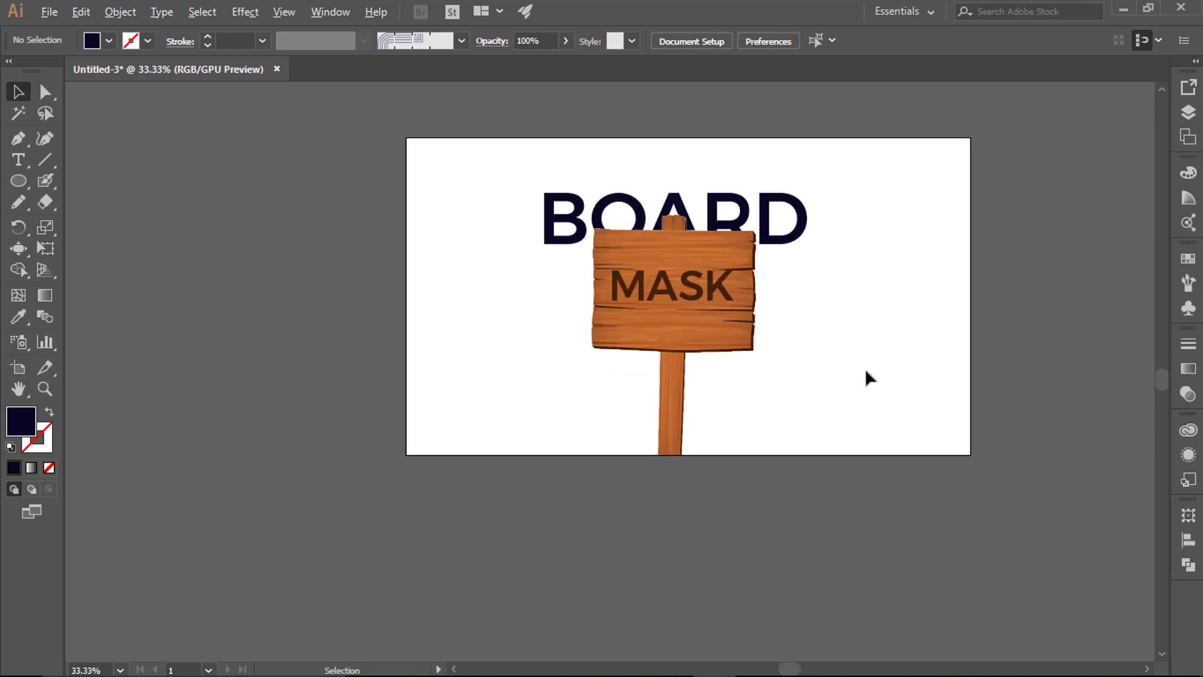
scroll(866, 372, "up", 1)
left_click_drag(752, 314, 741, 426)
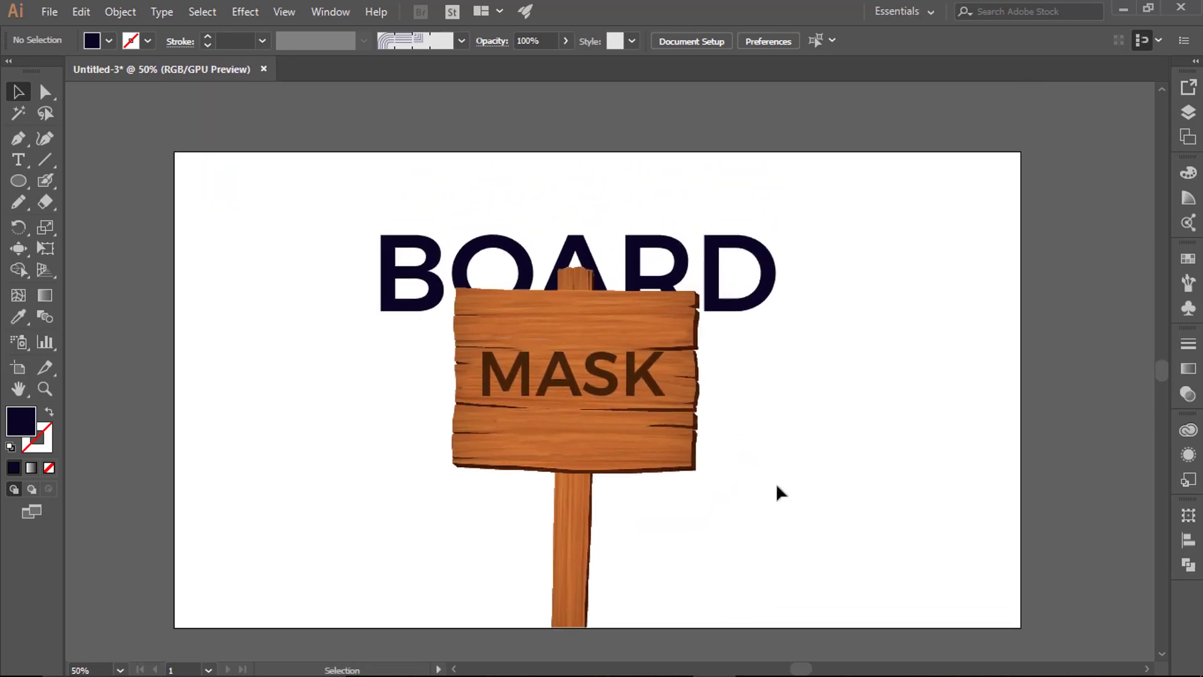